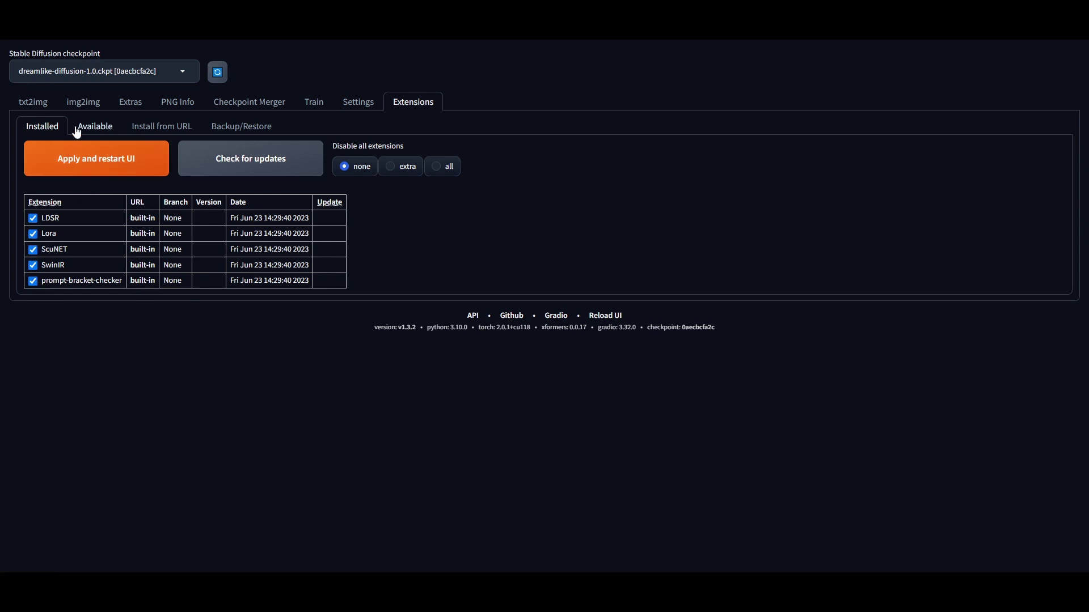
Step: Load the list of available extensions from the default index URL and look through it
click(95, 128)
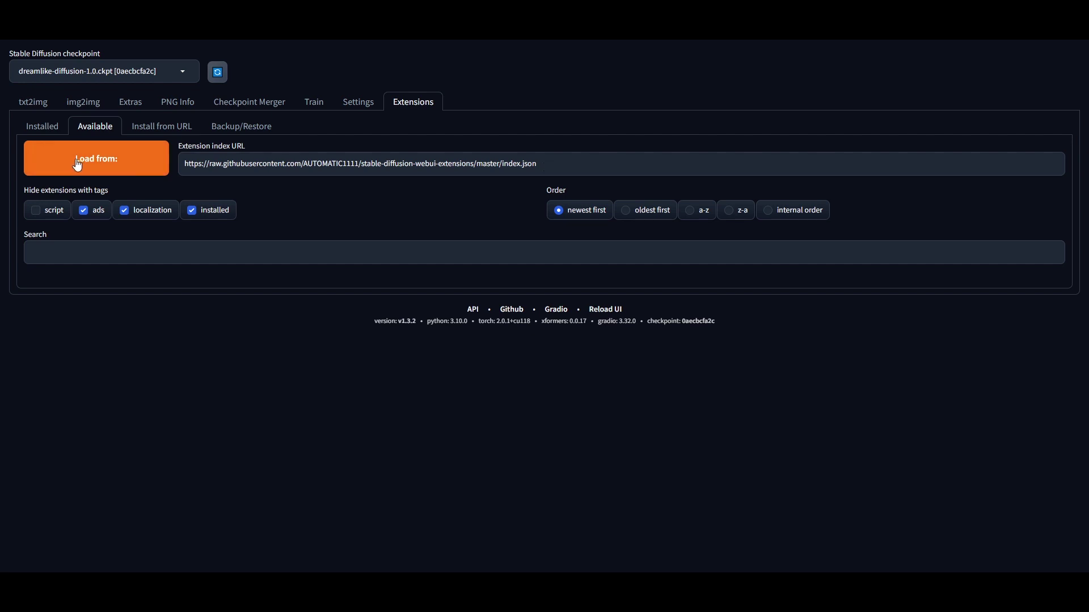
click(97, 164)
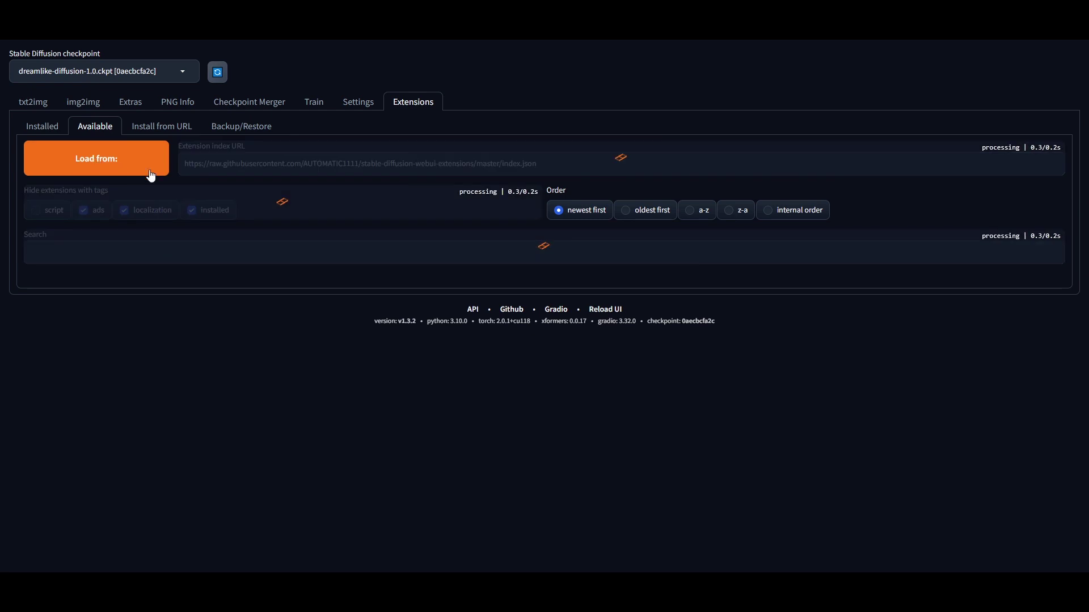
scroll(272, 240, down, 5)
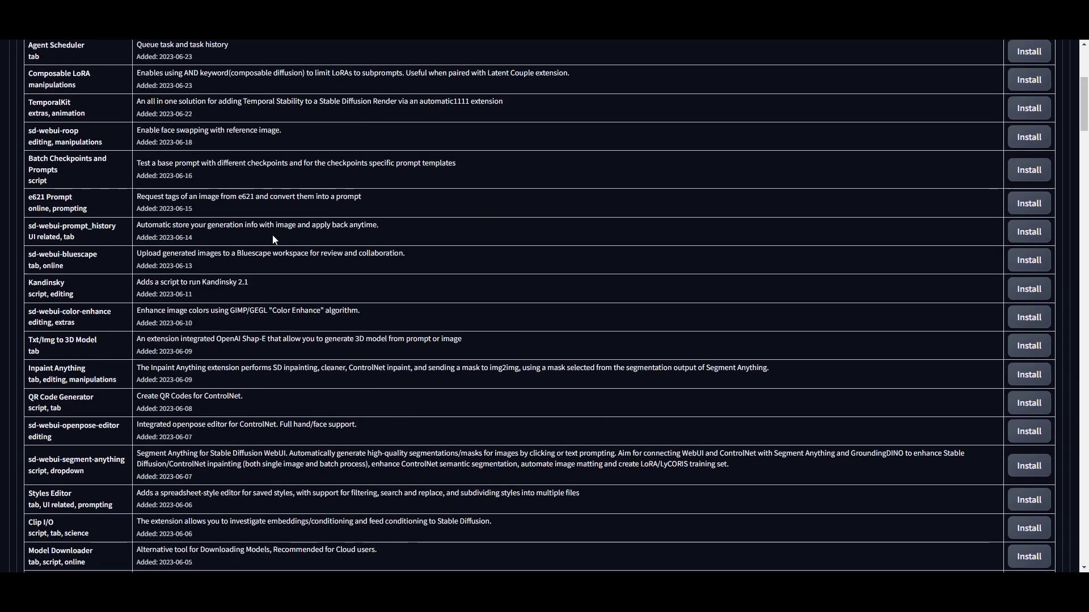
scroll(273, 239, down, 20)
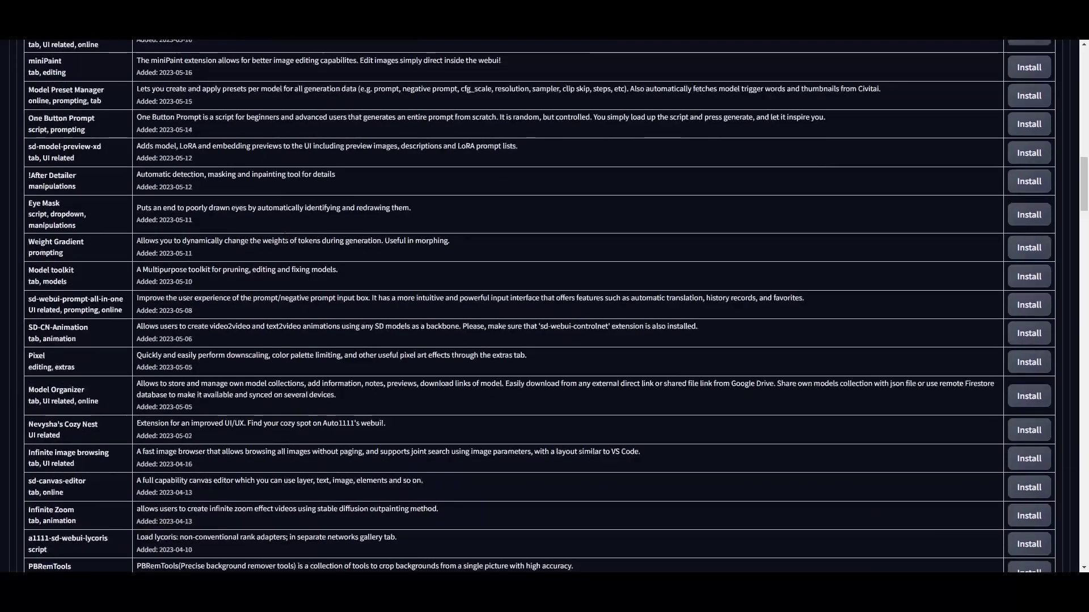
scroll(704, 294, down, 3)
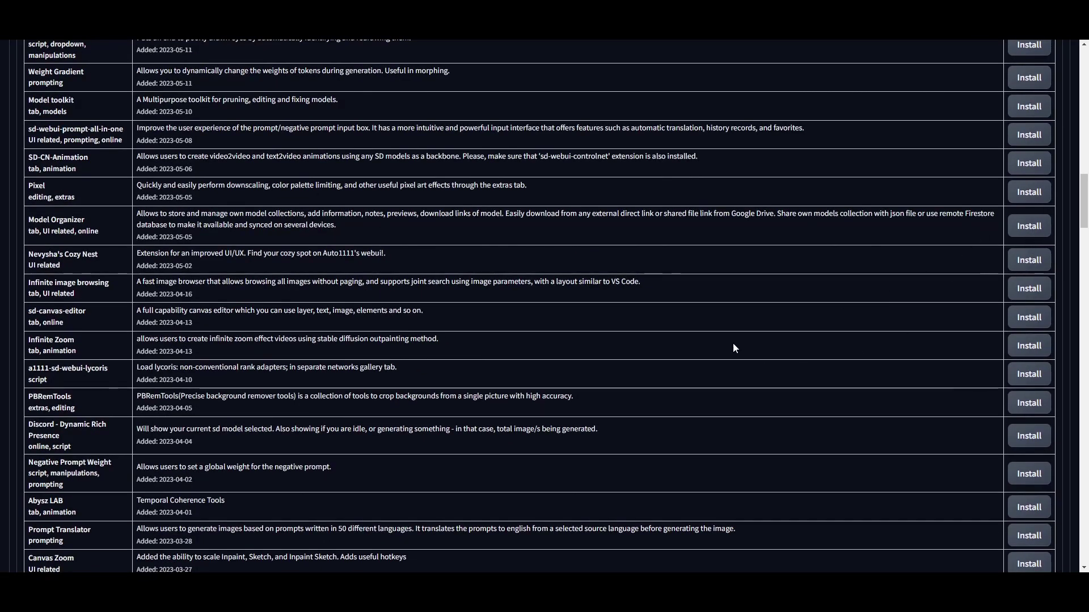
scroll(733, 343, down, 1)
Step: Search for "remove" to install stable-diffusion-webui-rembg, and search for "browser" to install the Image browser extension
scroll(732, 343, up, 5)
scroll(57, 275, up, 15)
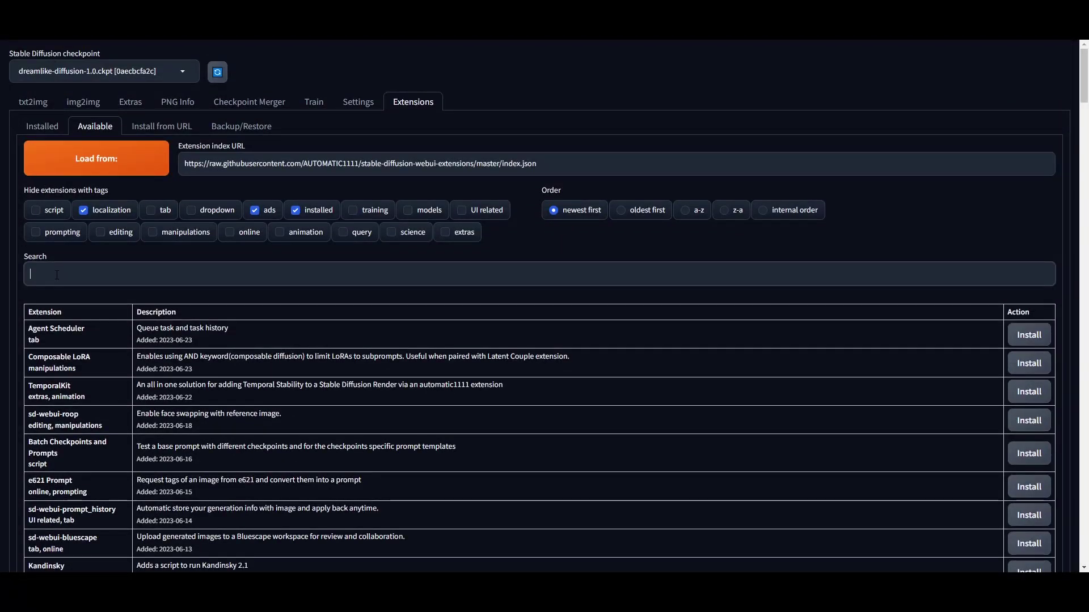
text(remove)
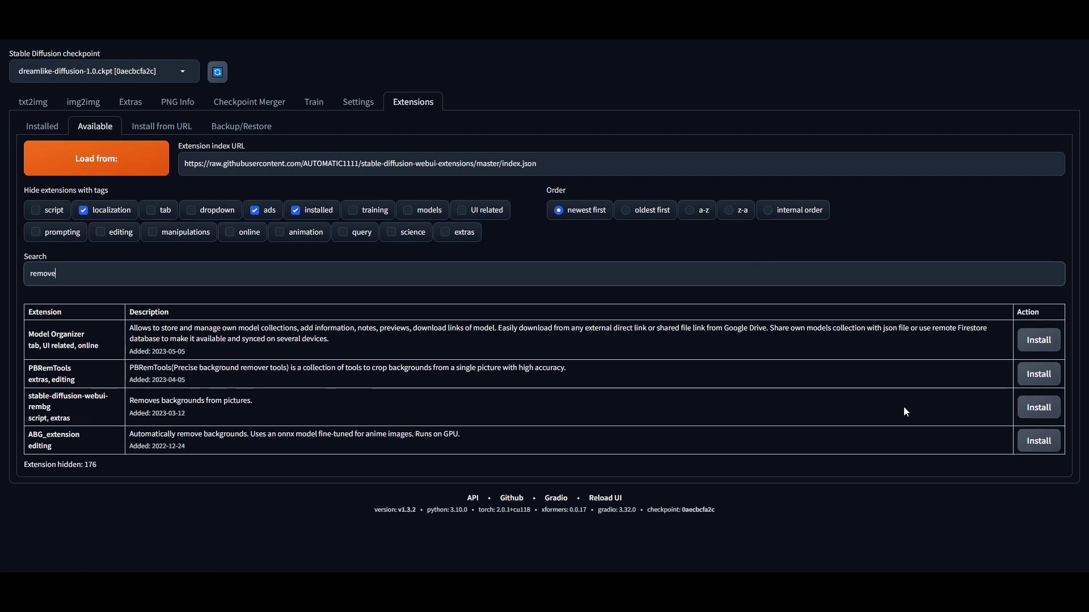
click(1050, 408)
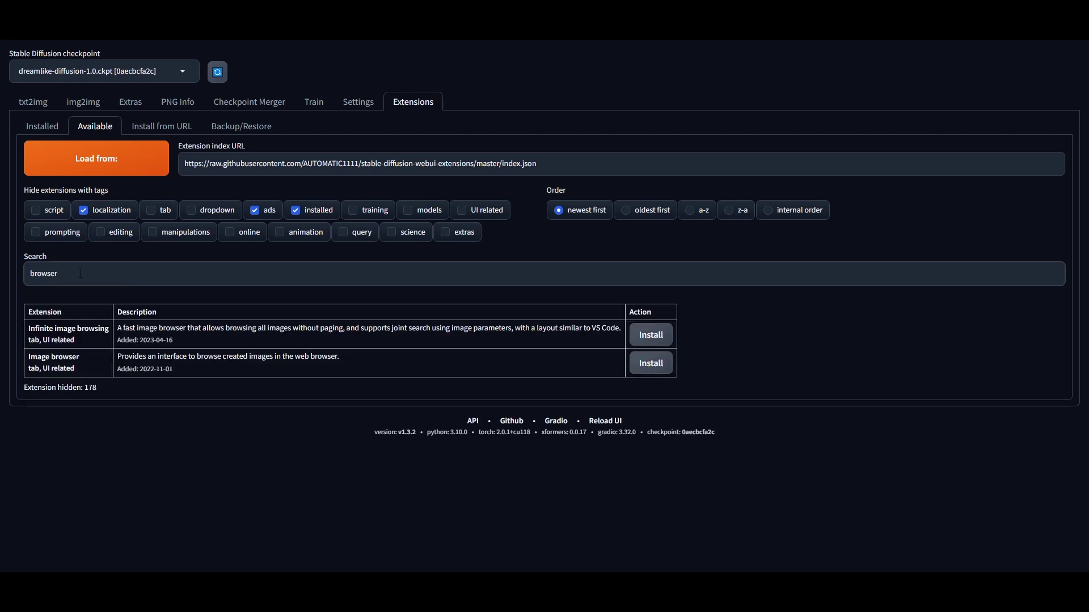
click(651, 365)
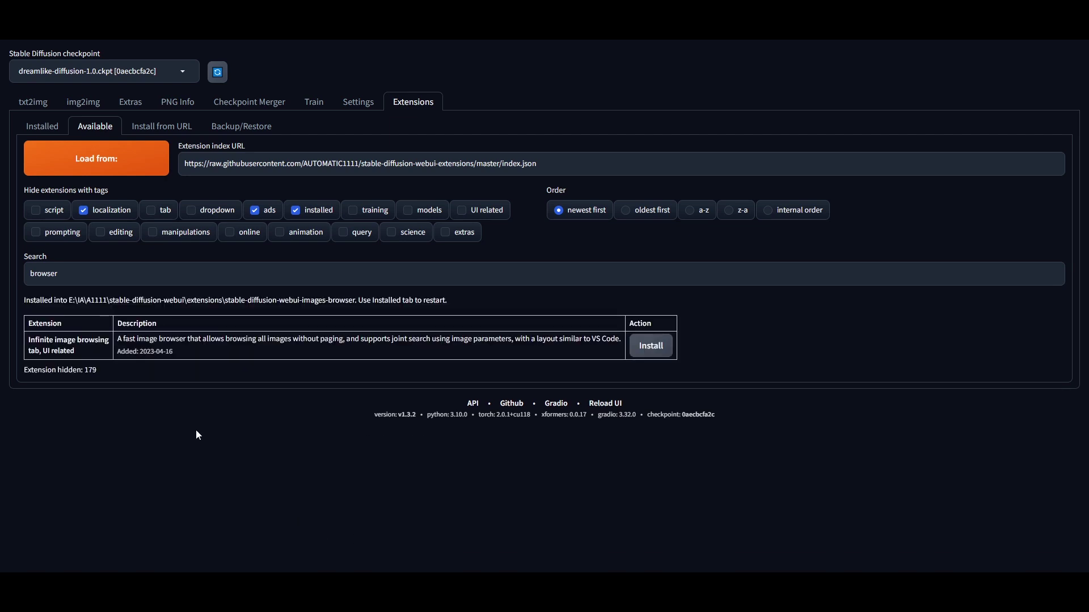
Step: Search the available extensions for "infinit" and install the Infinite Zoom extension
double_click(57, 274)
text(infinit)
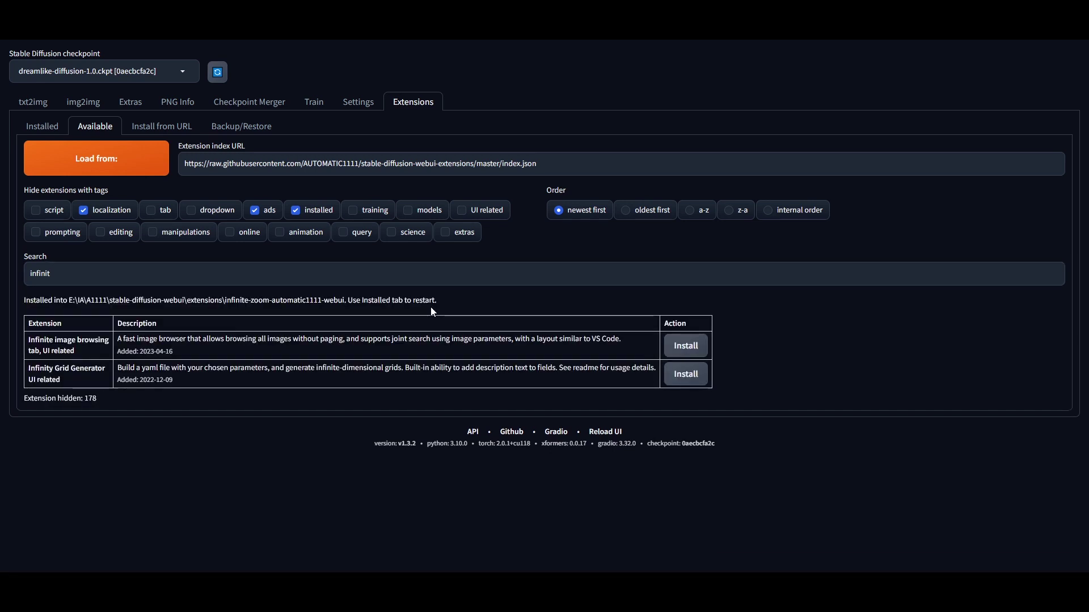
Step: Check the installed extensions list and apply the changes by restarting the UI
click(41, 128)
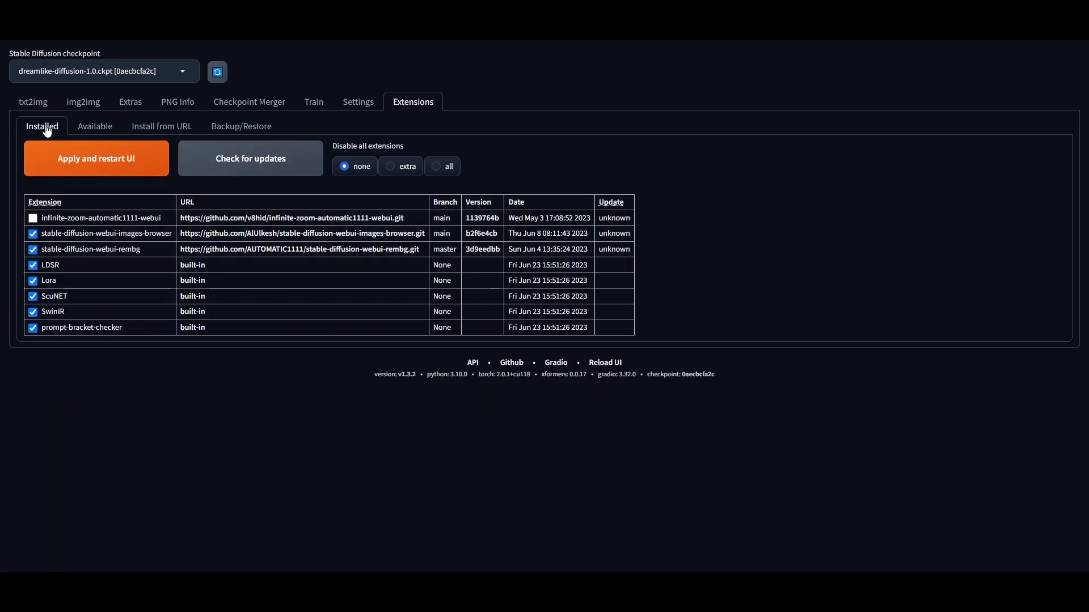
click(131, 163)
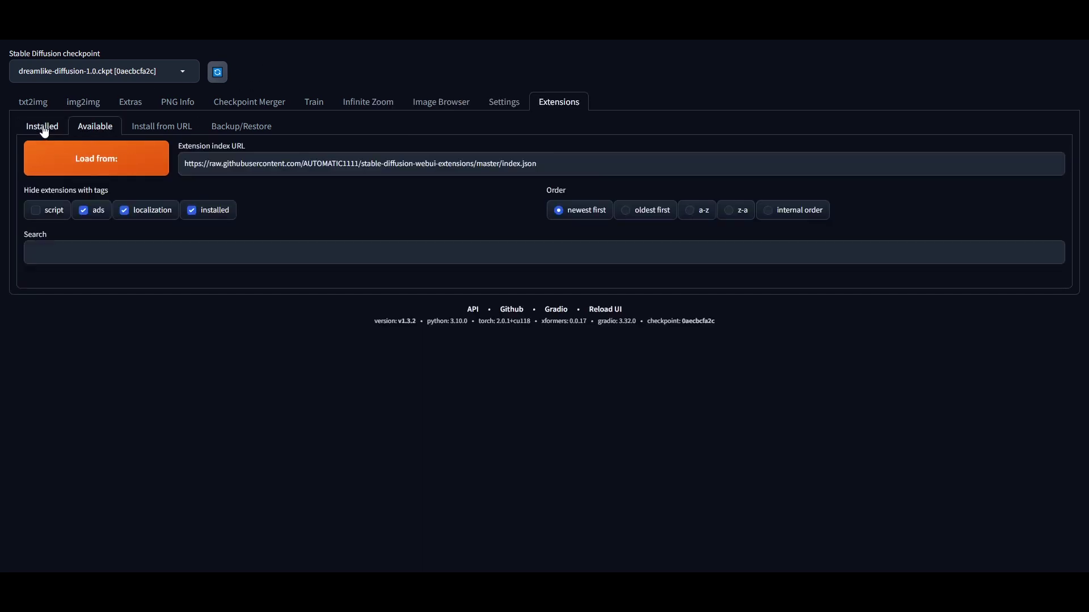
click(44, 130)
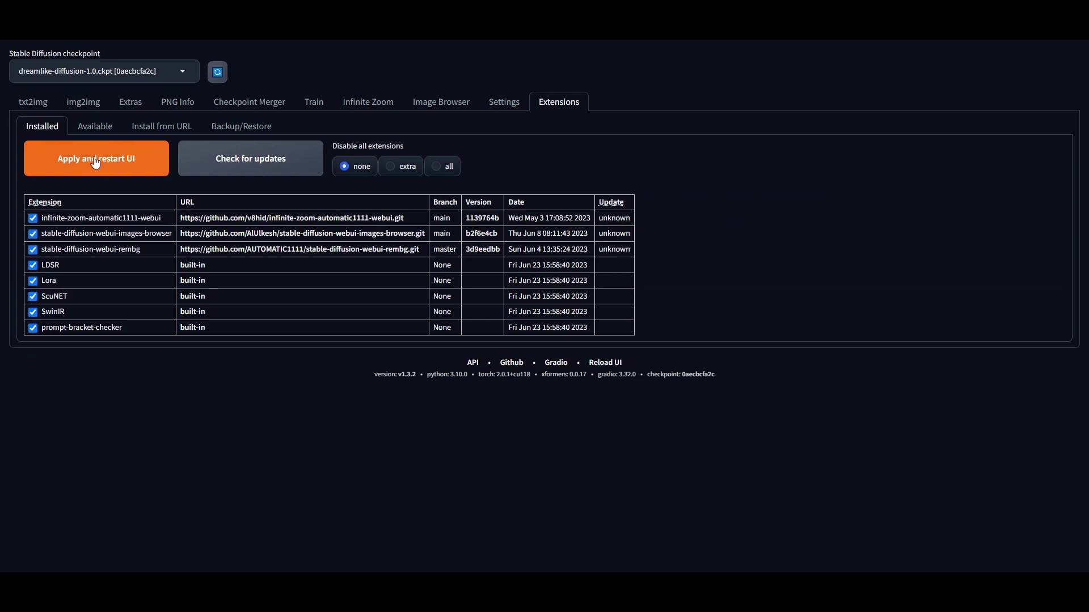
click(95, 162)
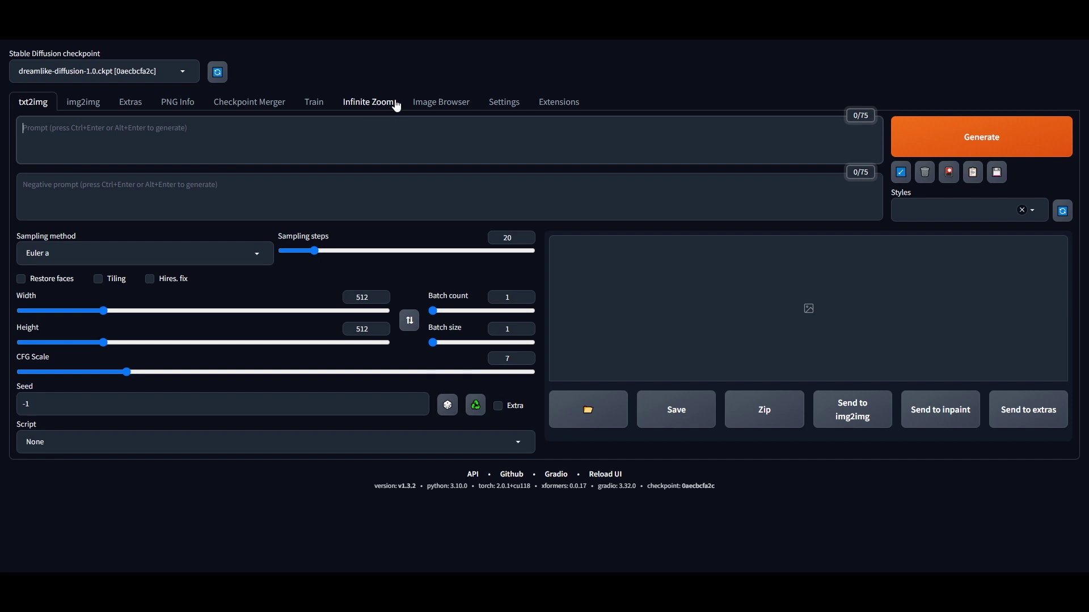
Step: Load the generated txt2img pictures in the Image Browser and open the second image on page 2
click(441, 104)
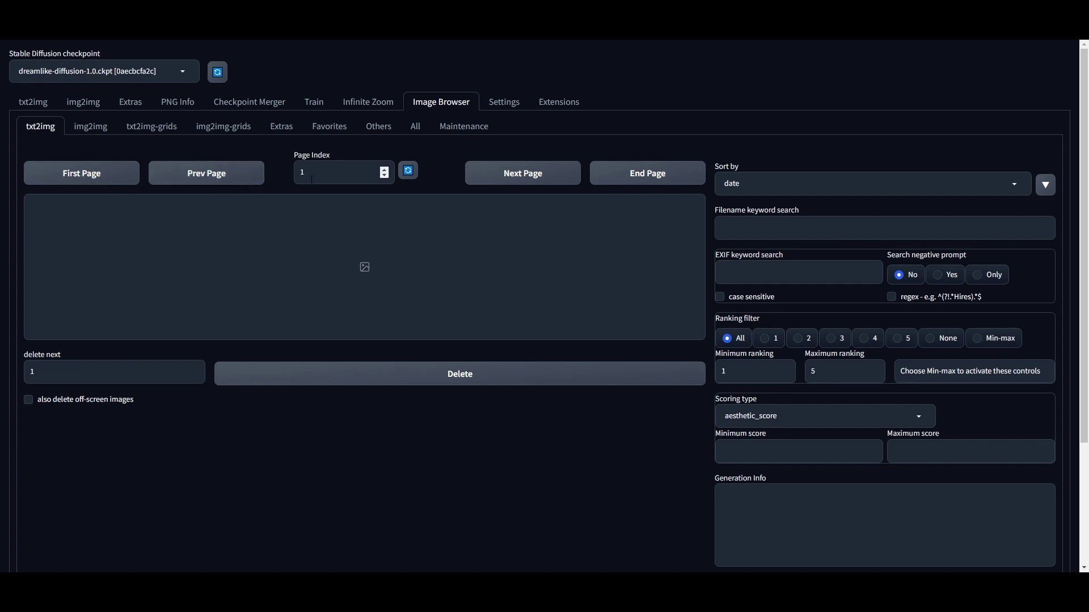
click(409, 172)
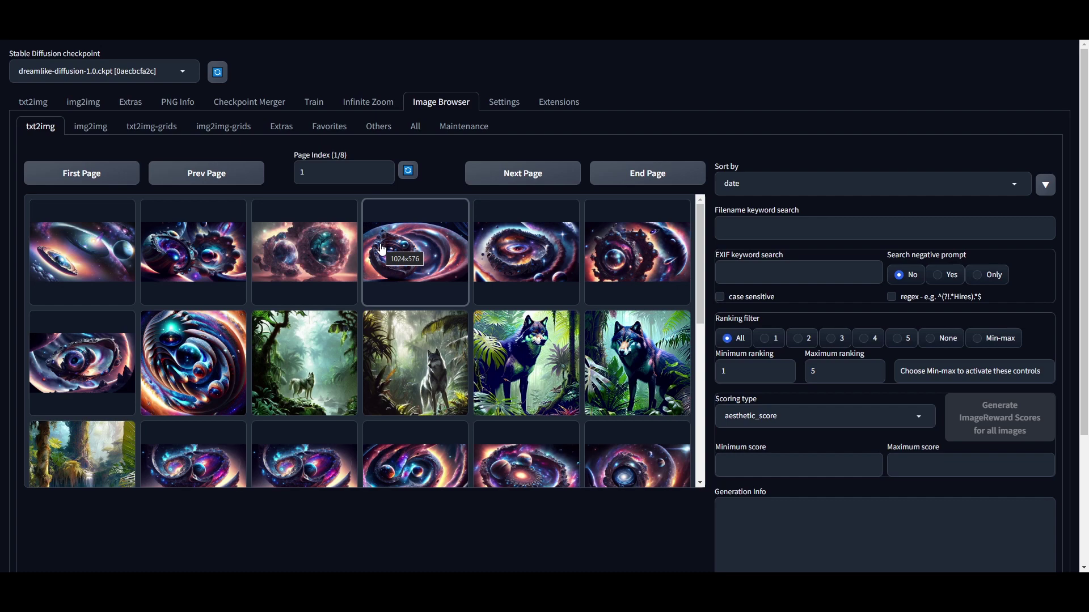
scroll(432, 325, down, 10)
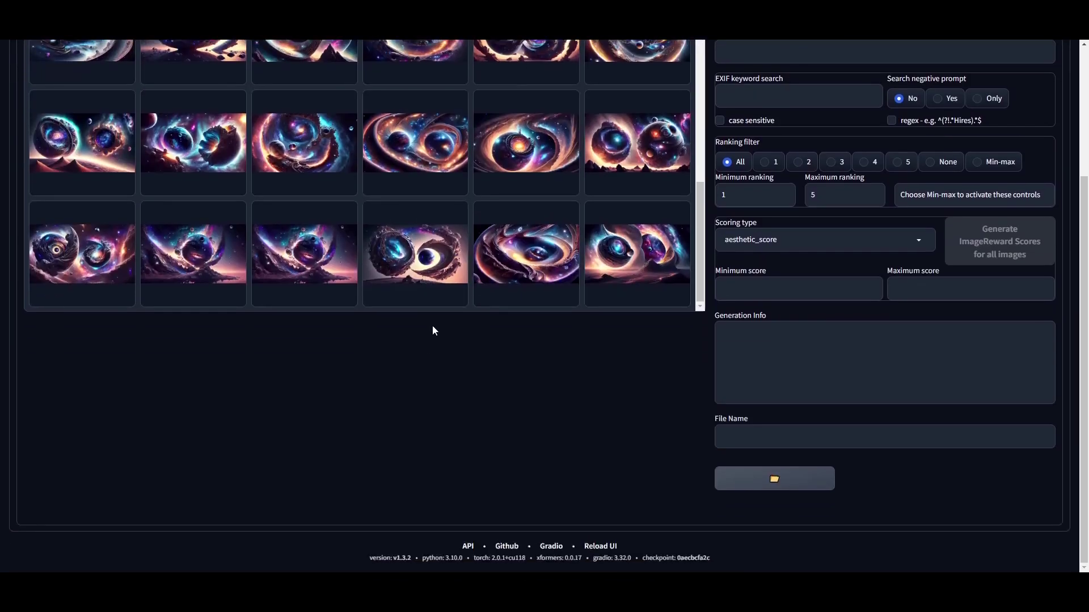
scroll(527, 369, up, 10)
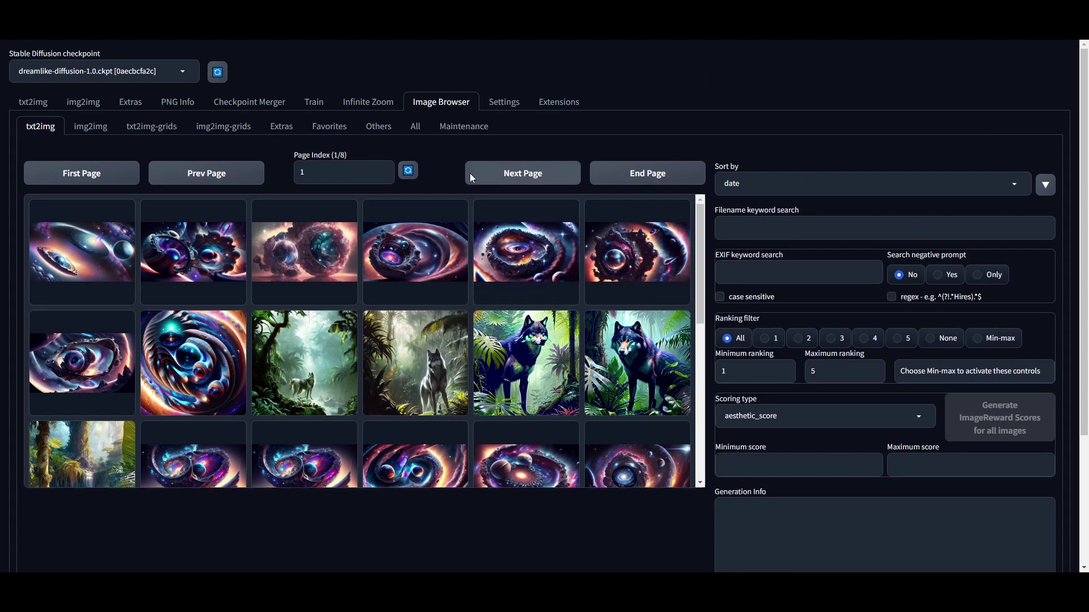
click(508, 174)
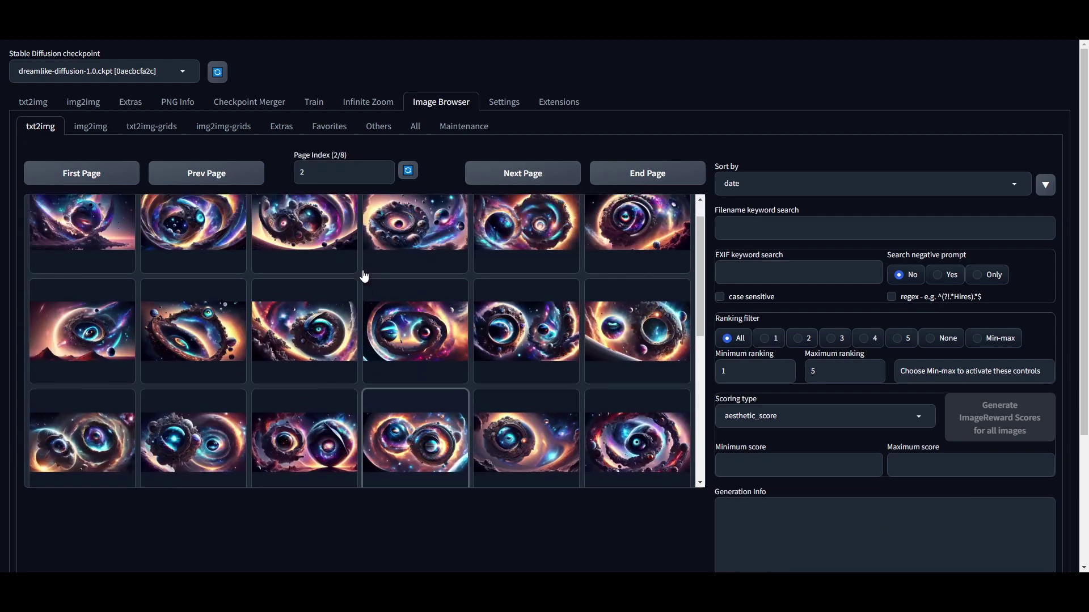
click(202, 260)
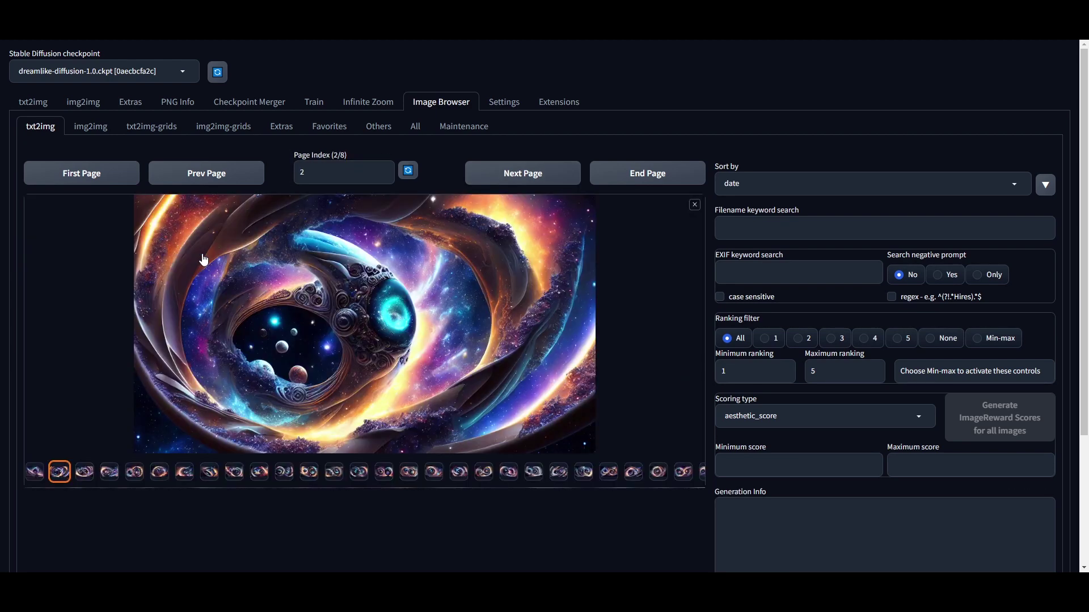
Step: Review the opened image's generation info and send its prompt and parameters to txt2img
scroll(899, 353, down, 3)
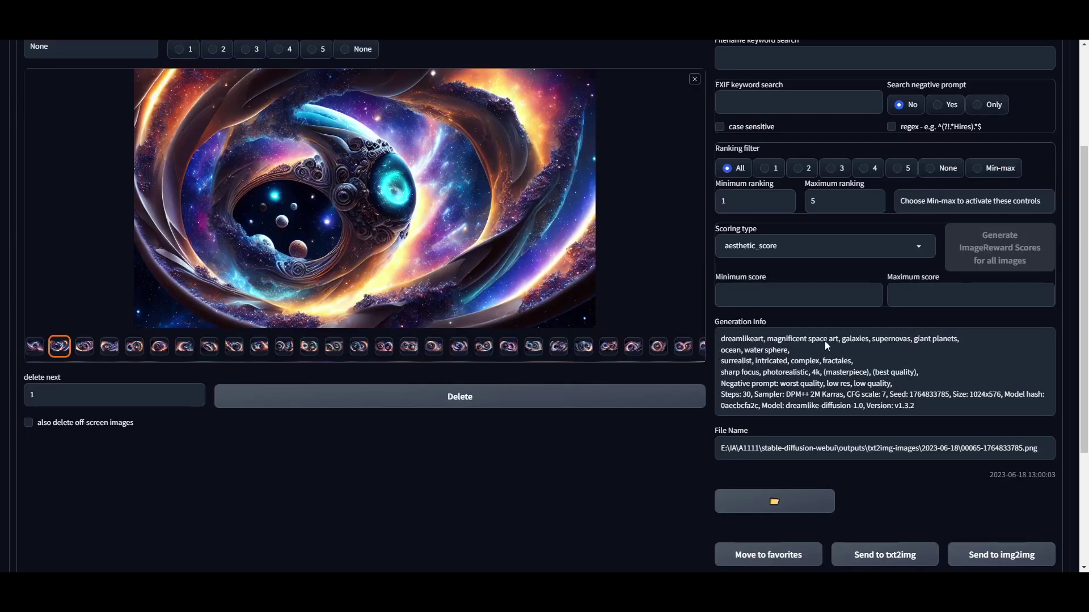
scroll(797, 379, down, 1)
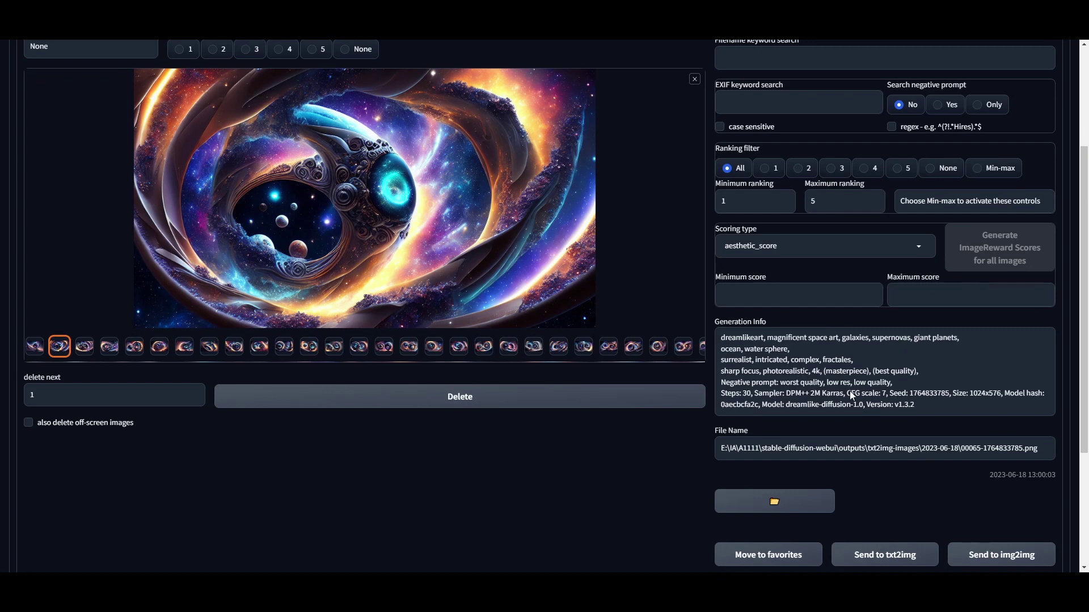
scroll(873, 433, up, 1)
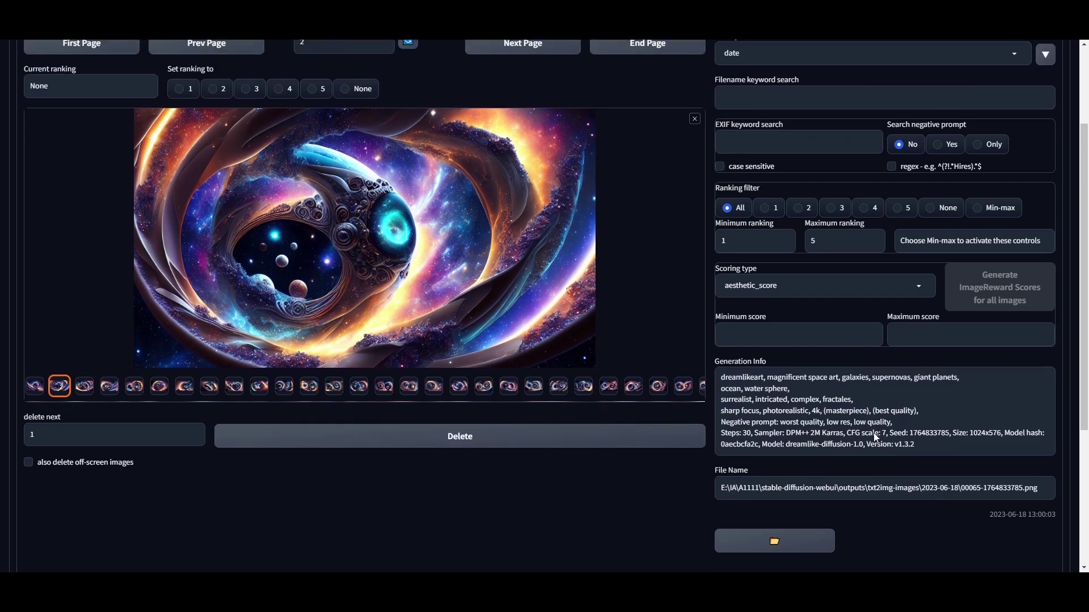
scroll(876, 452, down, 3)
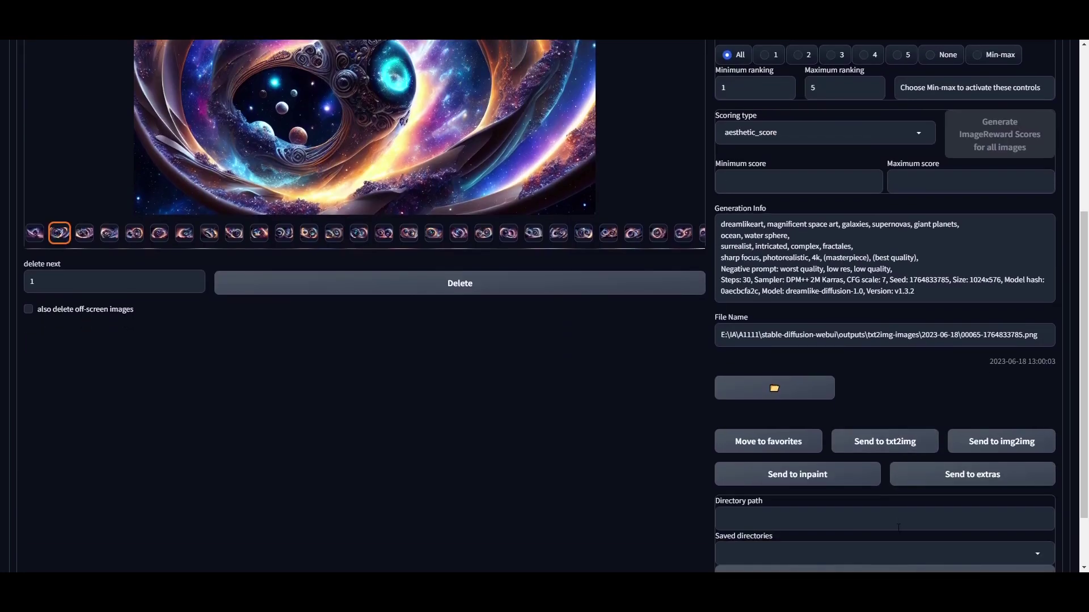
click(885, 443)
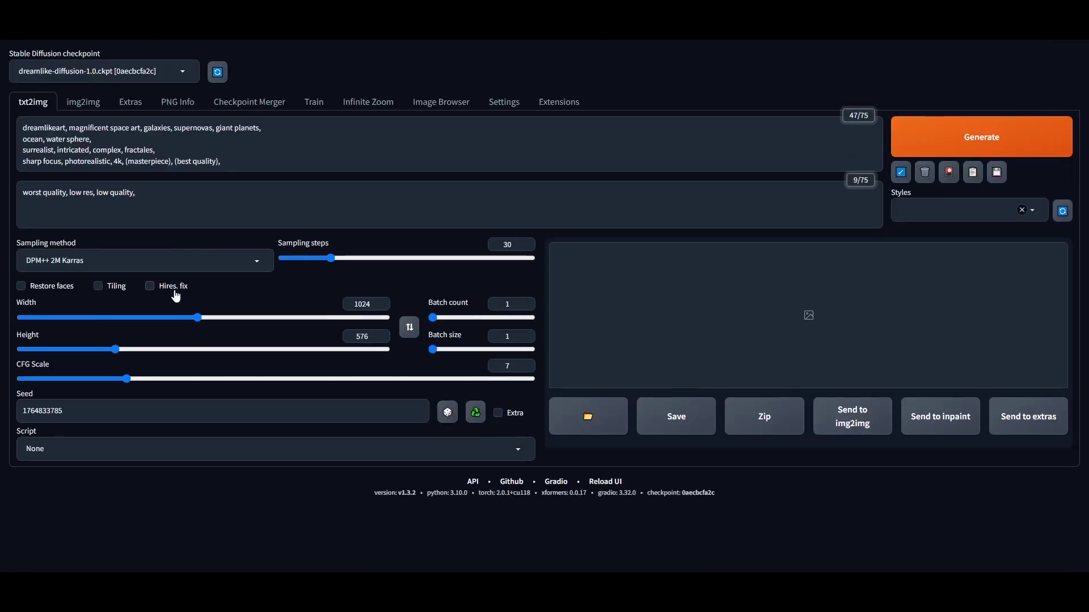
Step: Generate the image again in txt2img with the transferred prompt, seed and settings
click(123, 137)
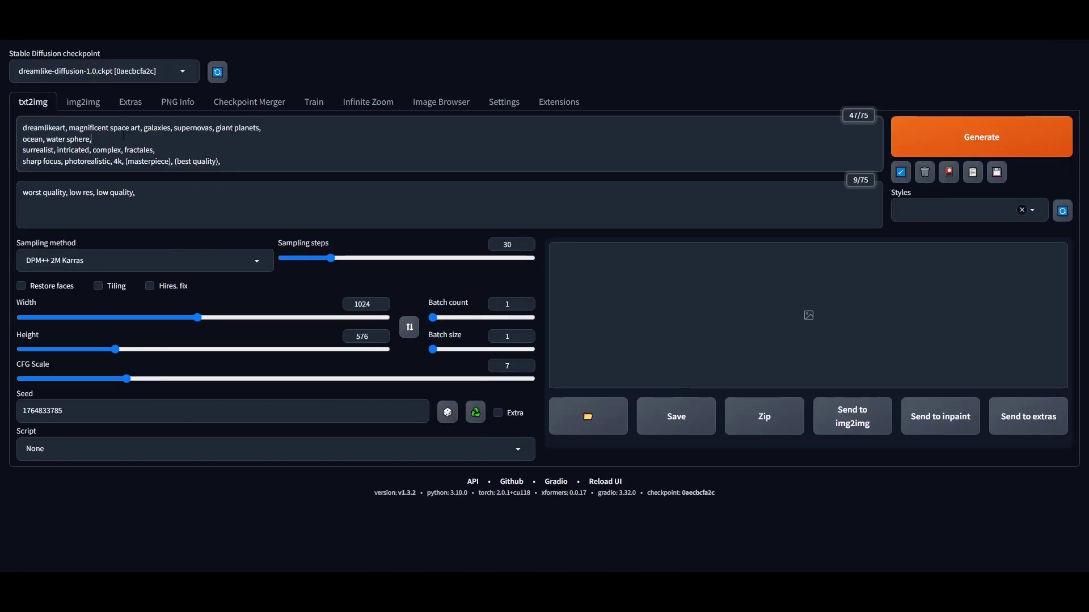
triple_click(123, 137)
click(170, 150)
click(931, 142)
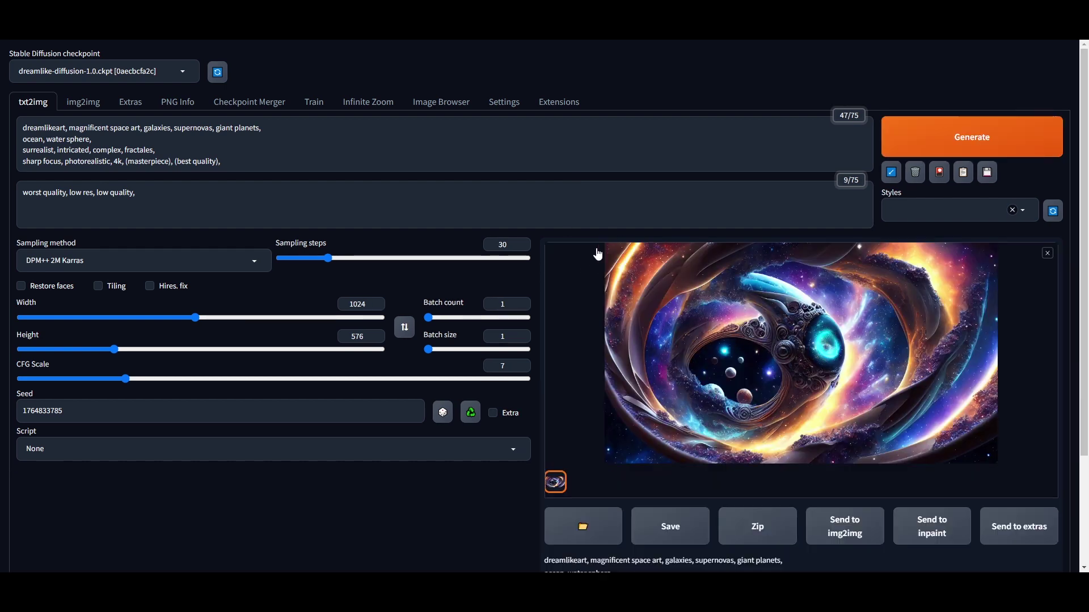
Step: Open Infinite Zoom and examine its default prompts, common prompt suffix and render settings
click(419, 109)
click(368, 102)
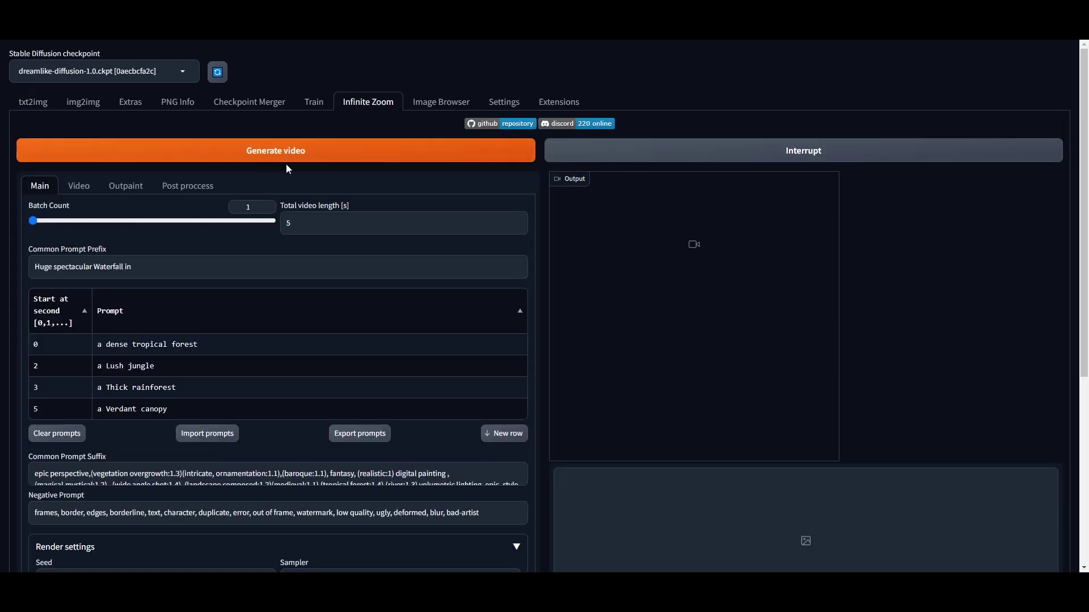
scroll(535, 362, down, 2)
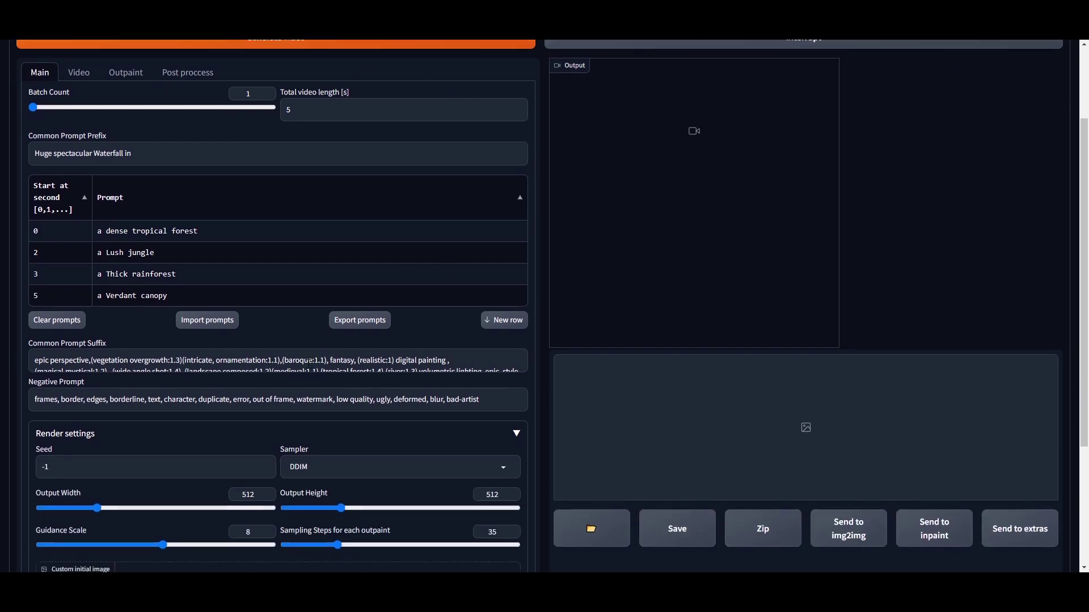
click(285, 360)
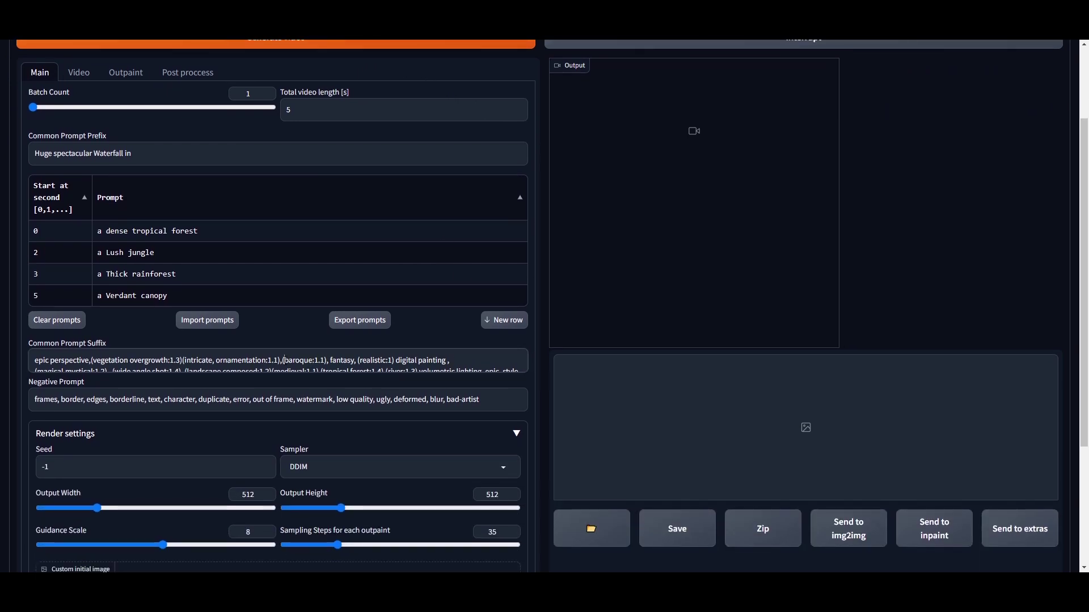
drag(216, 360, 270, 377)
scroll(255, 361, up, 1)
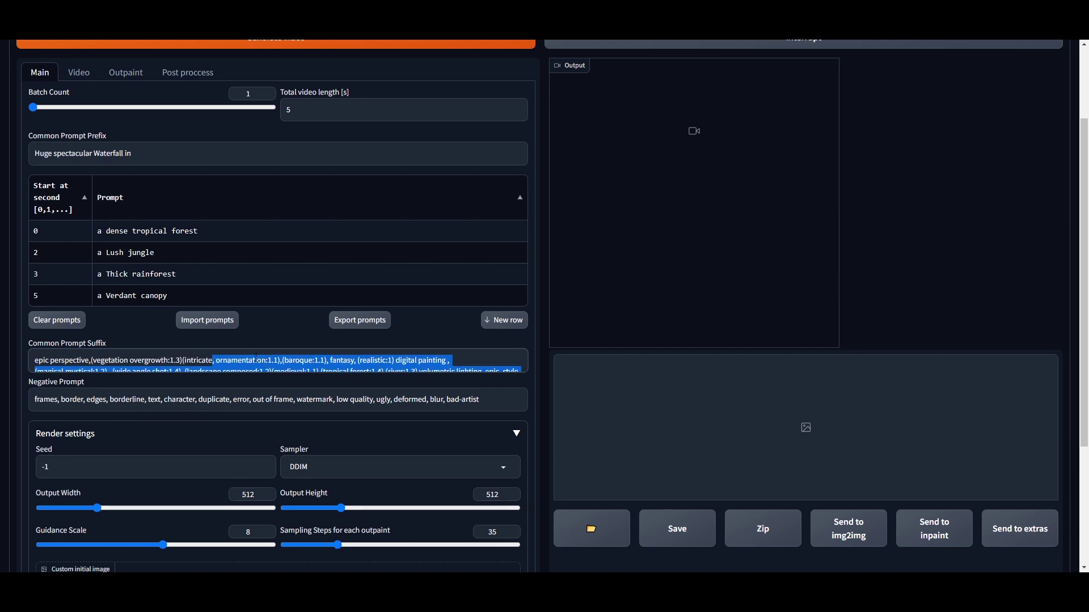
click(255, 360)
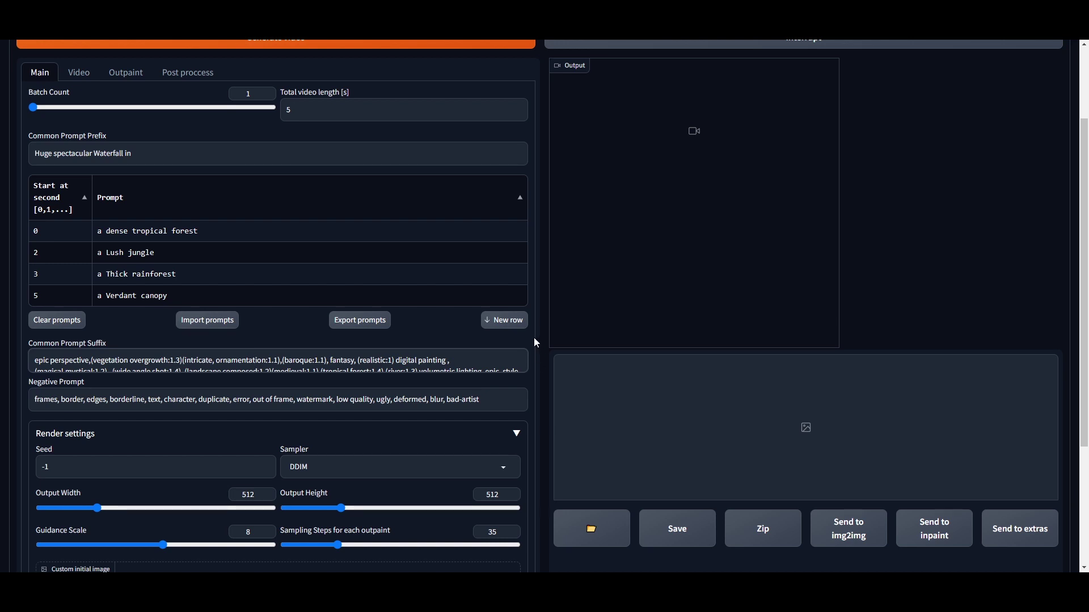
Step: Generate a 5-second infinite zoom video with the default waterfall and forest prompts
scroll(134, 235, up, 2)
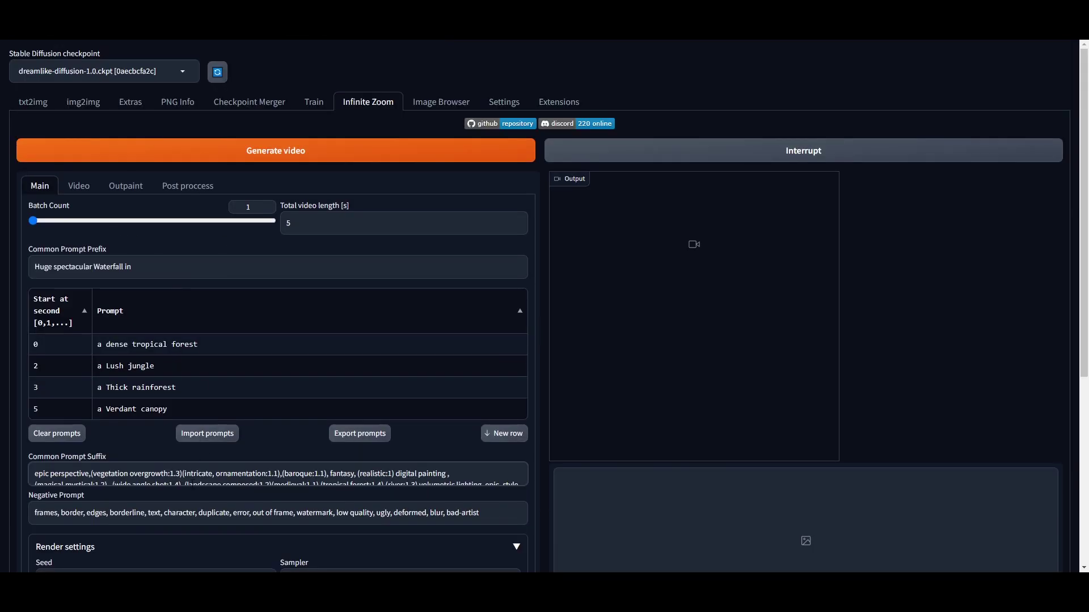
click(274, 152)
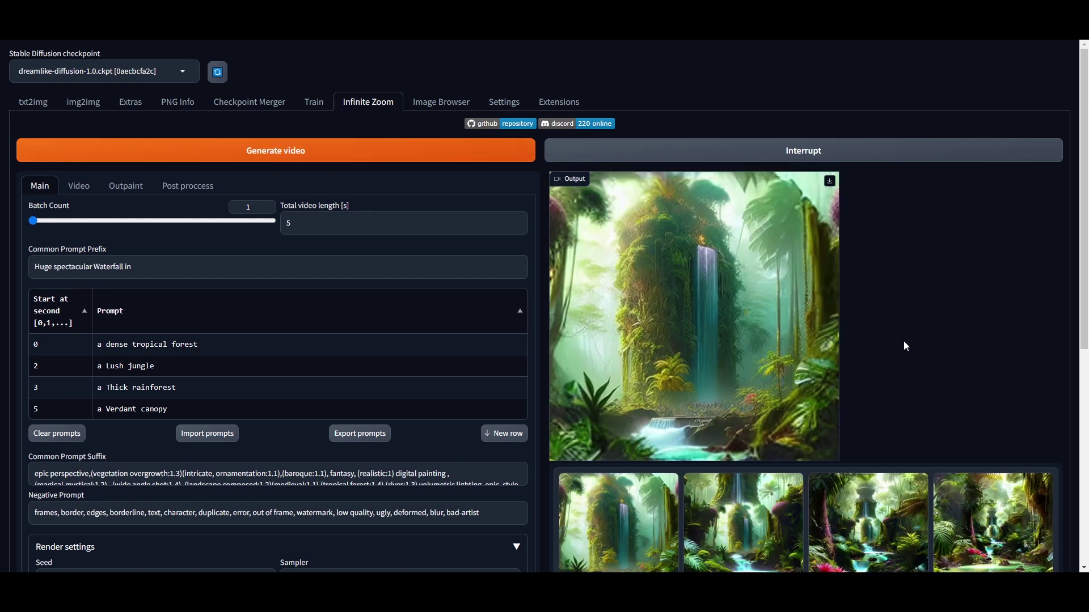
mouse_move(722, 311)
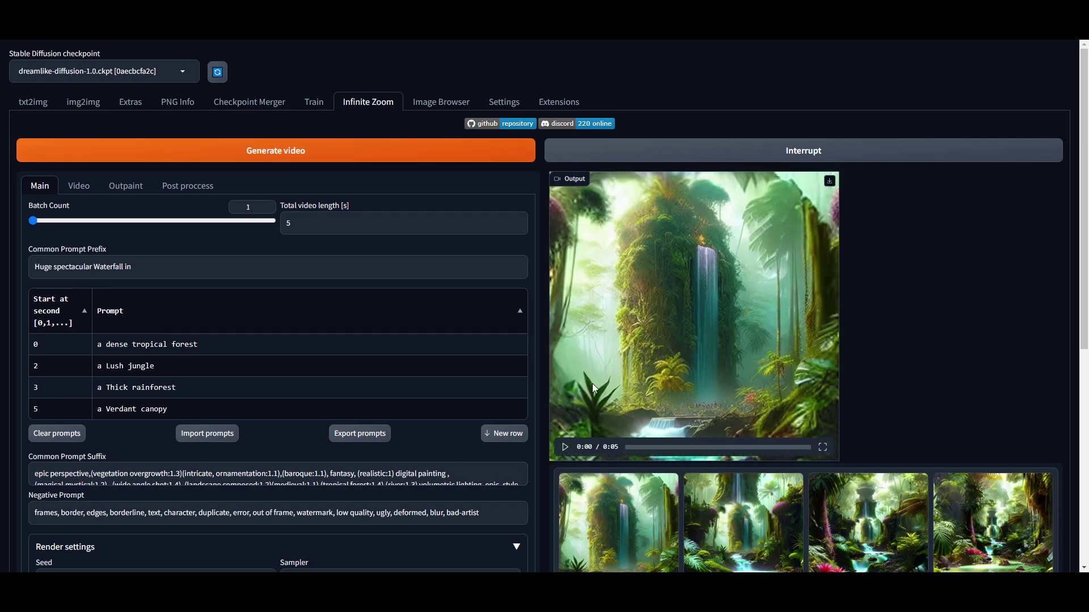
Step: Play the generated waterfall zoom video in full screen and return to the Infinite Zoom settings
scroll(621, 312, down, 3)
scroll(640, 314, up, 3)
click(565, 448)
click(822, 447)
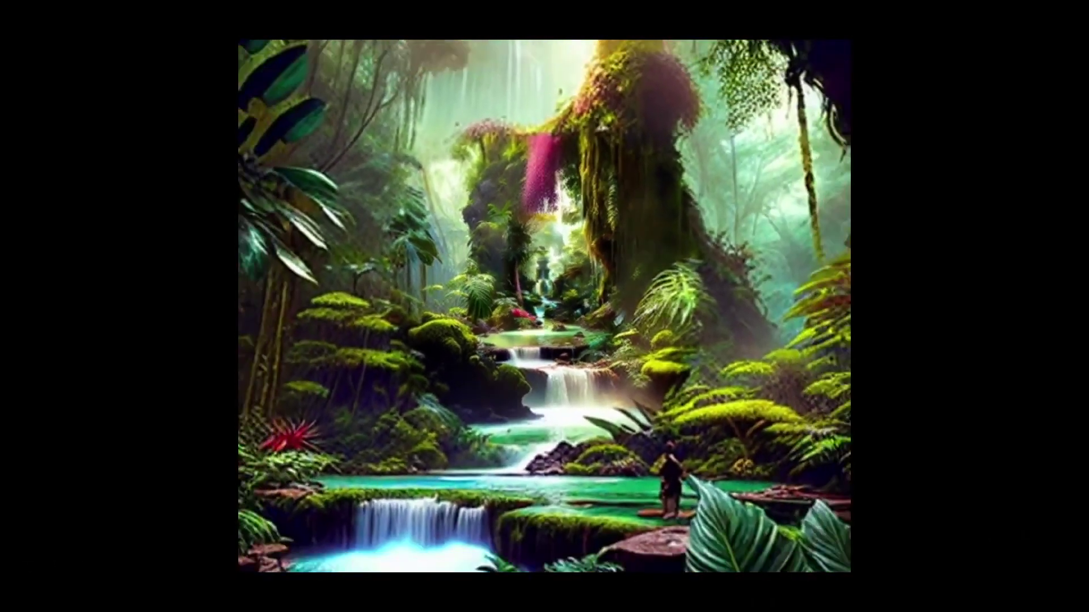
click(1025, 564)
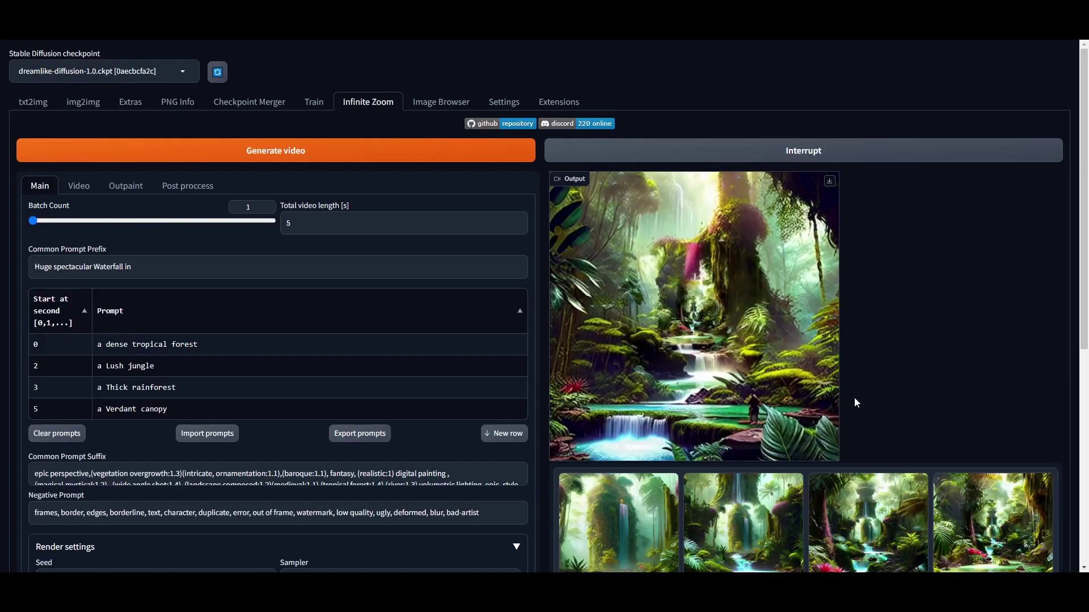
Step: Review the common prompt prefix and suffix, and clear all the default Infinite Zoom prompts
scroll(167, 229, down, 1)
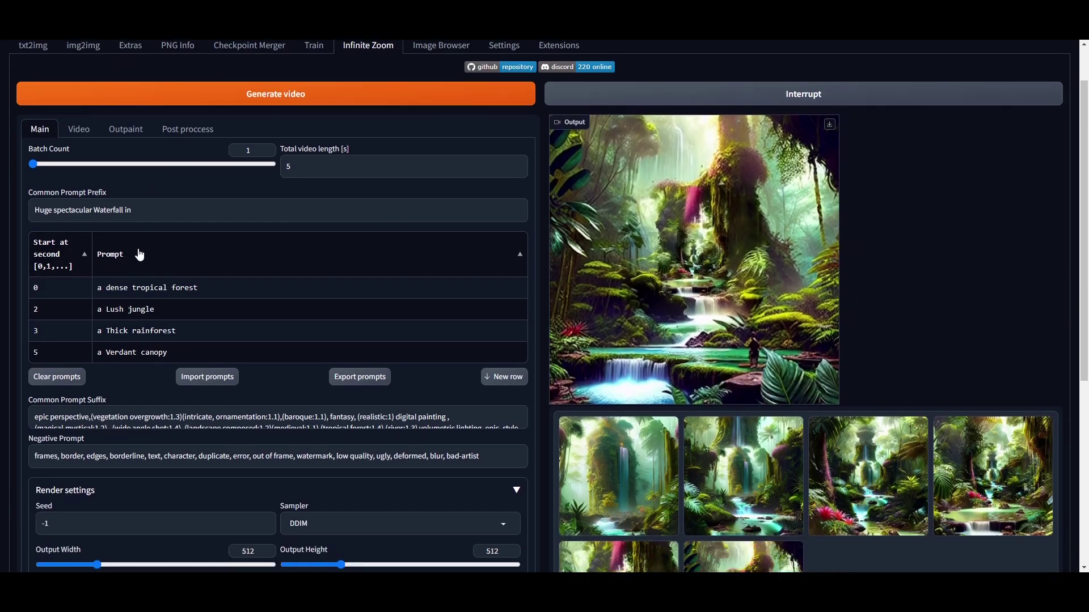
click(152, 213)
drag(152, 212, 33, 210)
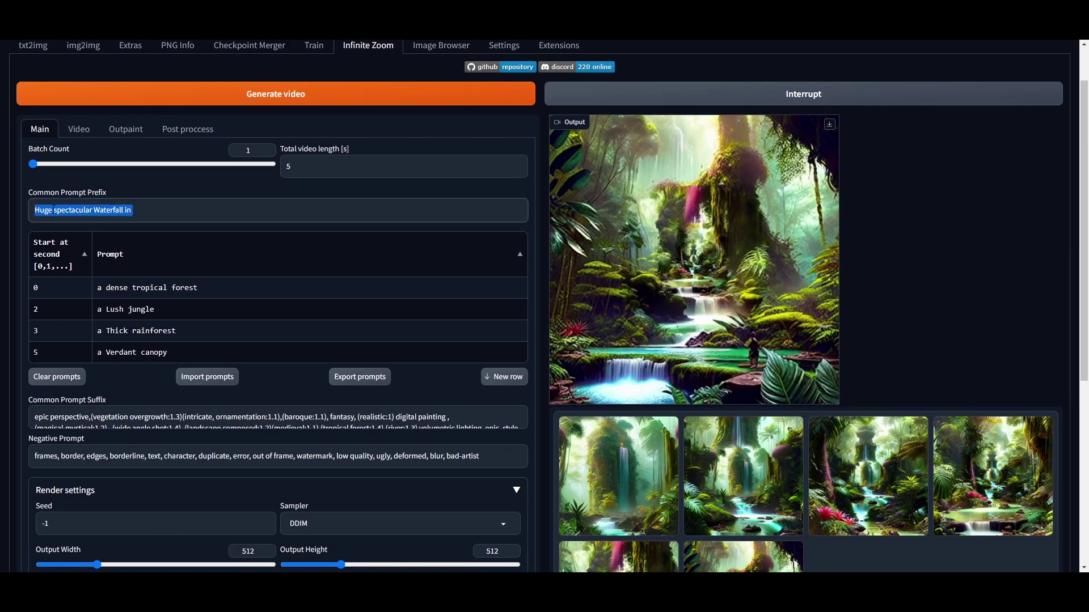
scroll(123, 246, down, 3)
triple_click(123, 245)
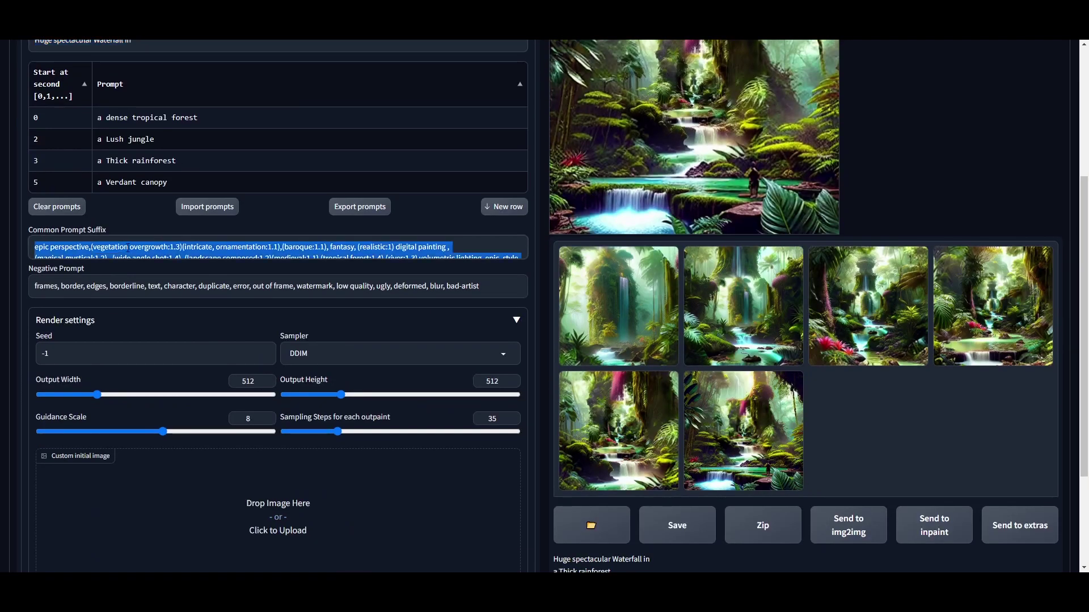
scroll(129, 247, up, 2)
click(136, 154)
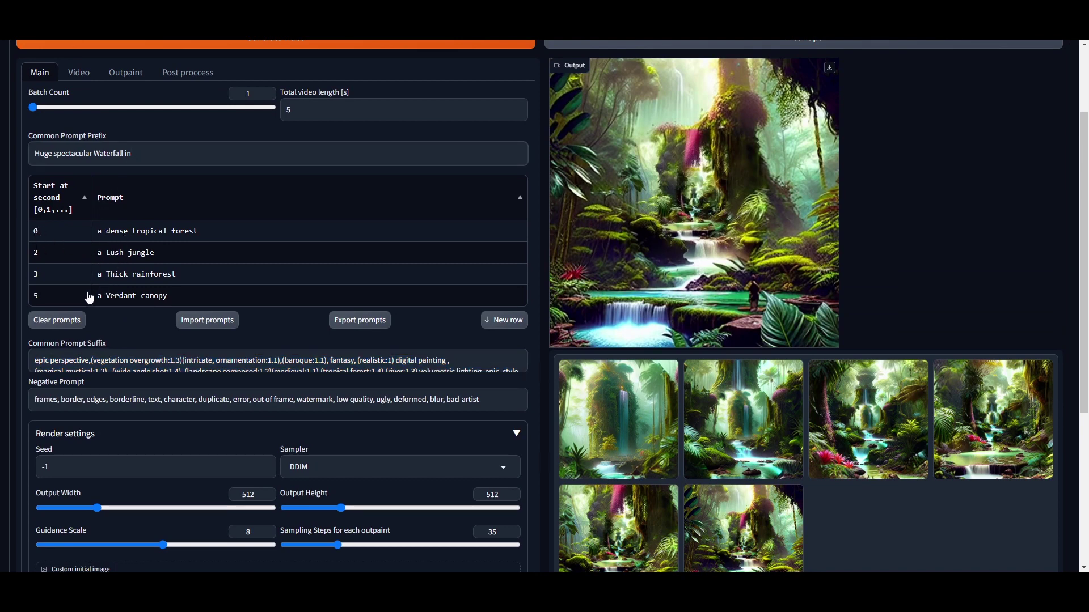
click(59, 321)
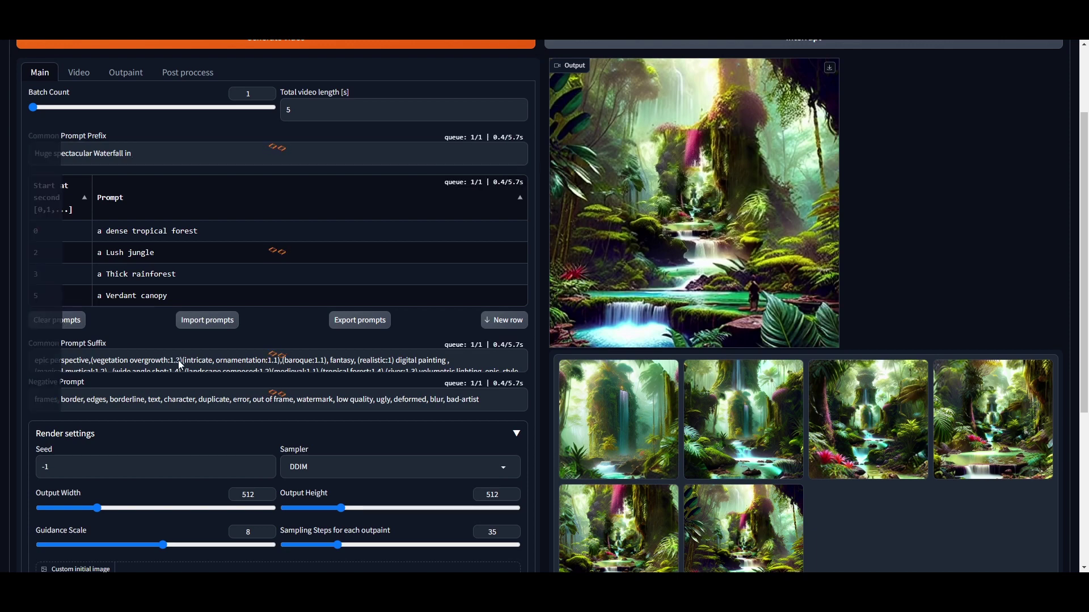
scroll(171, 362, up, 2)
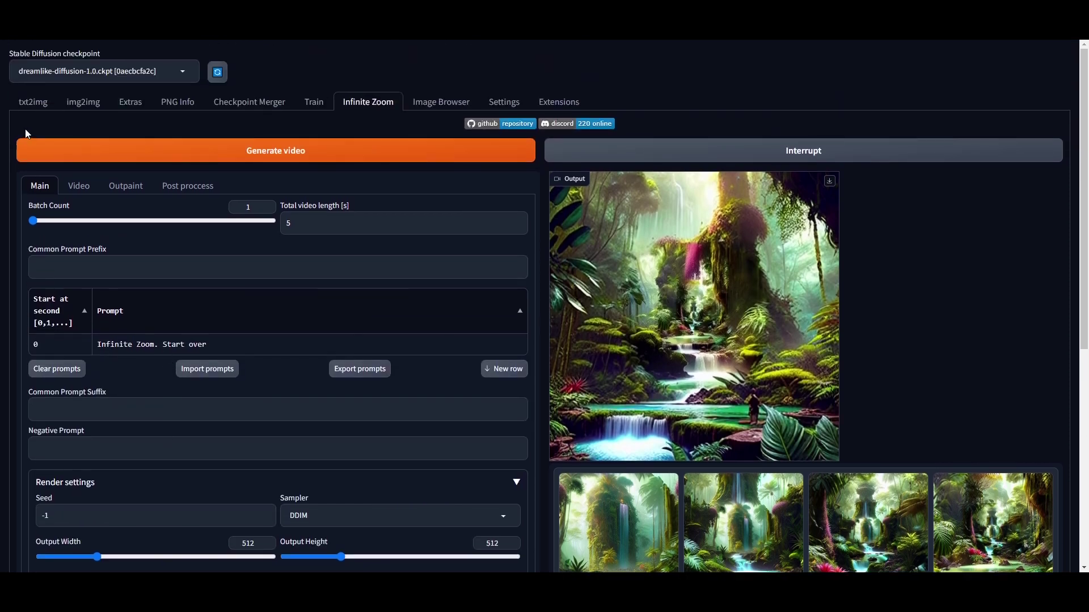
Step: Copy the dreamlikeart space art prompt from txt2img into Infinite Zoom's common prompt prefix
click(33, 101)
drag(222, 163, 88, 127)
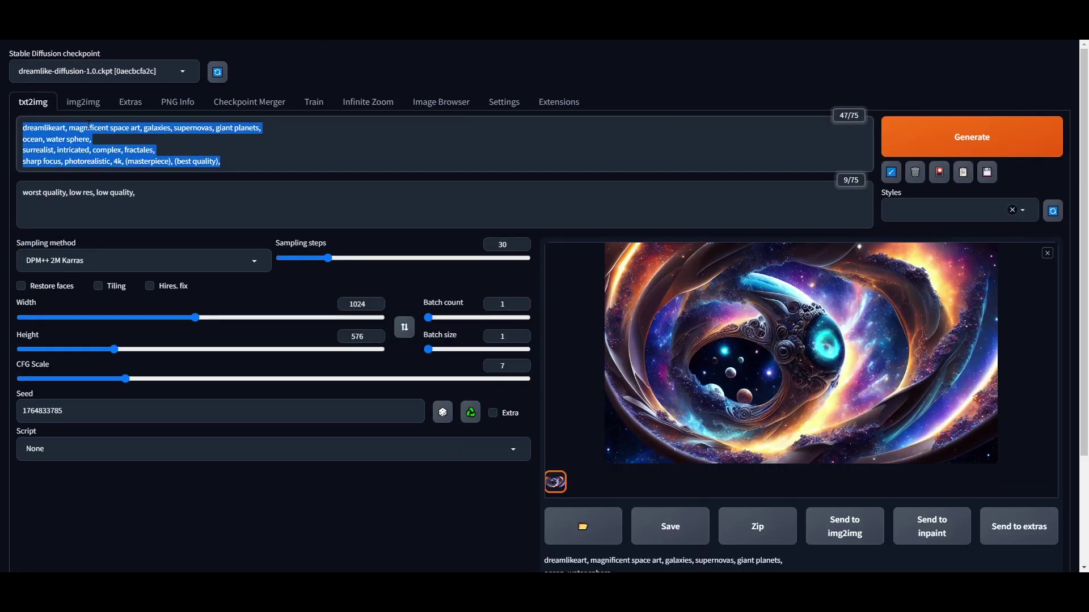
drag(222, 162, 21, 127)
key(ctrl+c)
click(351, 105)
click(83, 266)
key(ctrl+v)
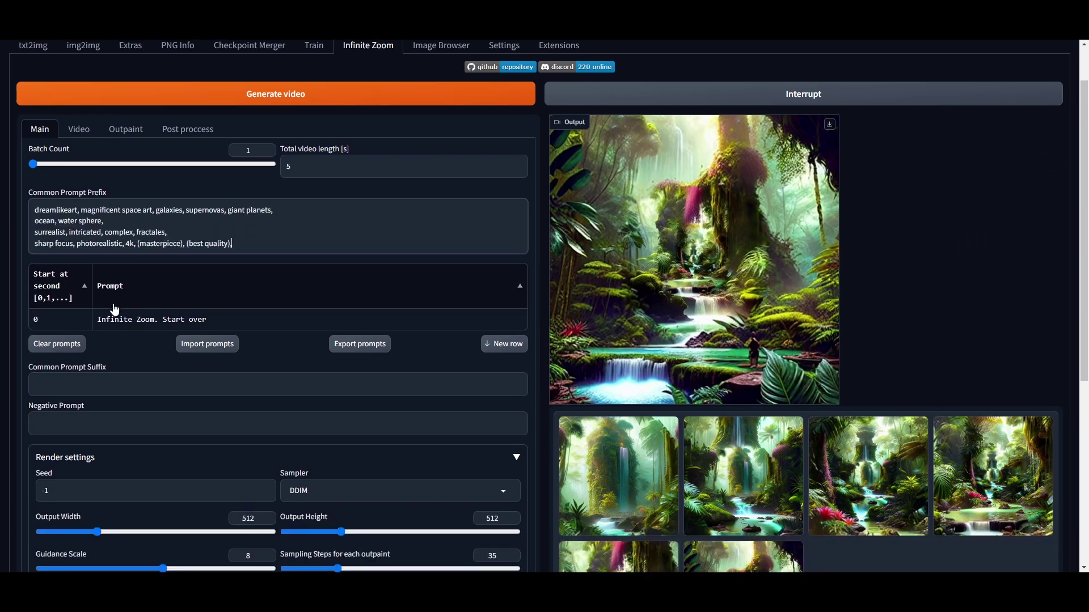
Step: Delete the placeholder text "Infinite Zoom. Start over" from the prompt row at second 0
scroll(139, 329, down, 2)
click(134, 265)
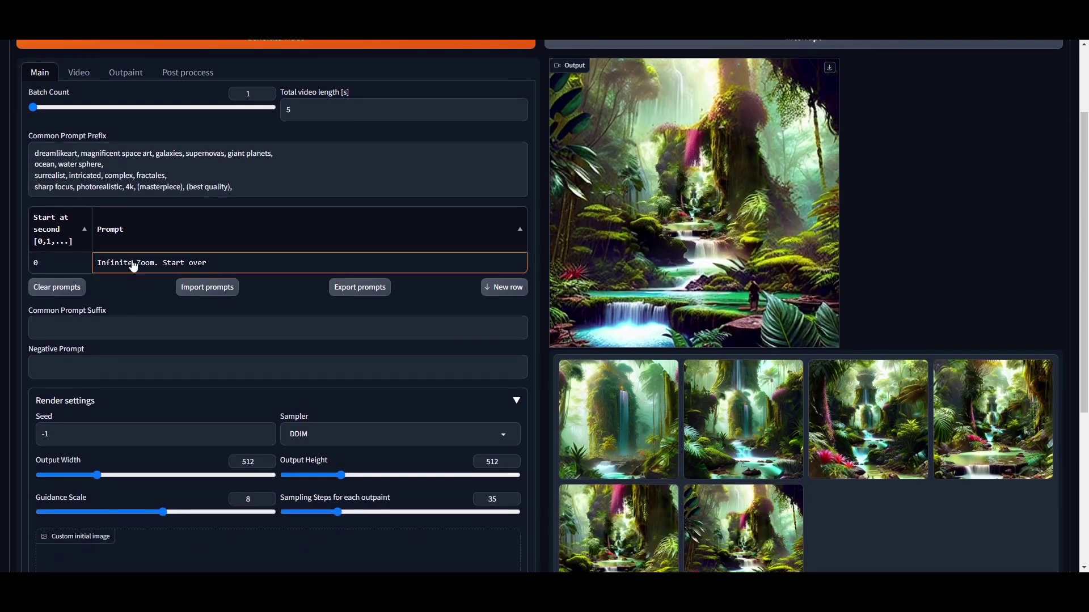
key(ctrl+a)
key(BackSpace)
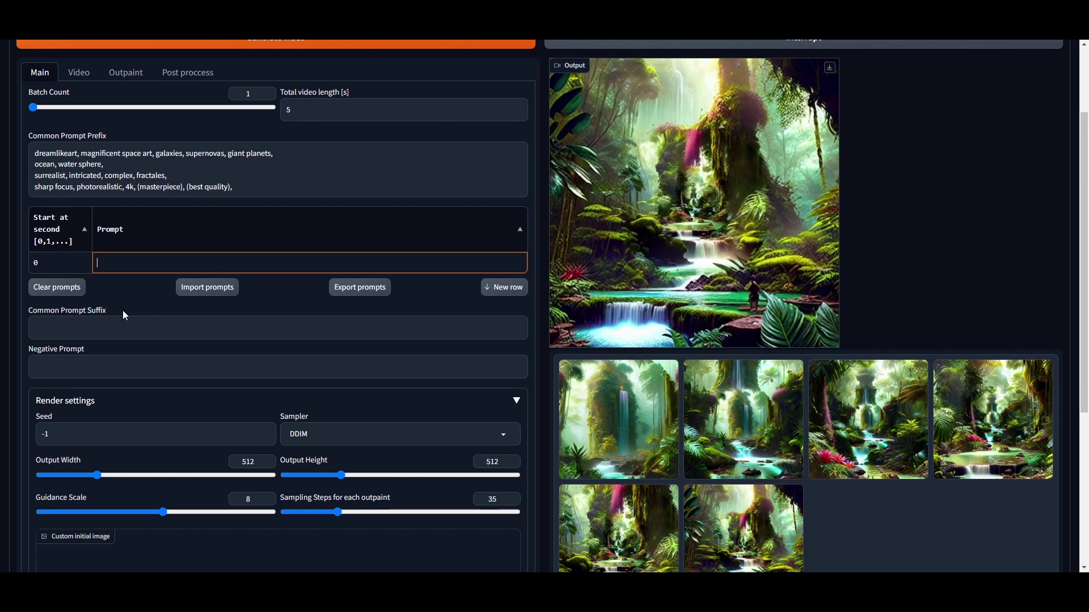
click(127, 305)
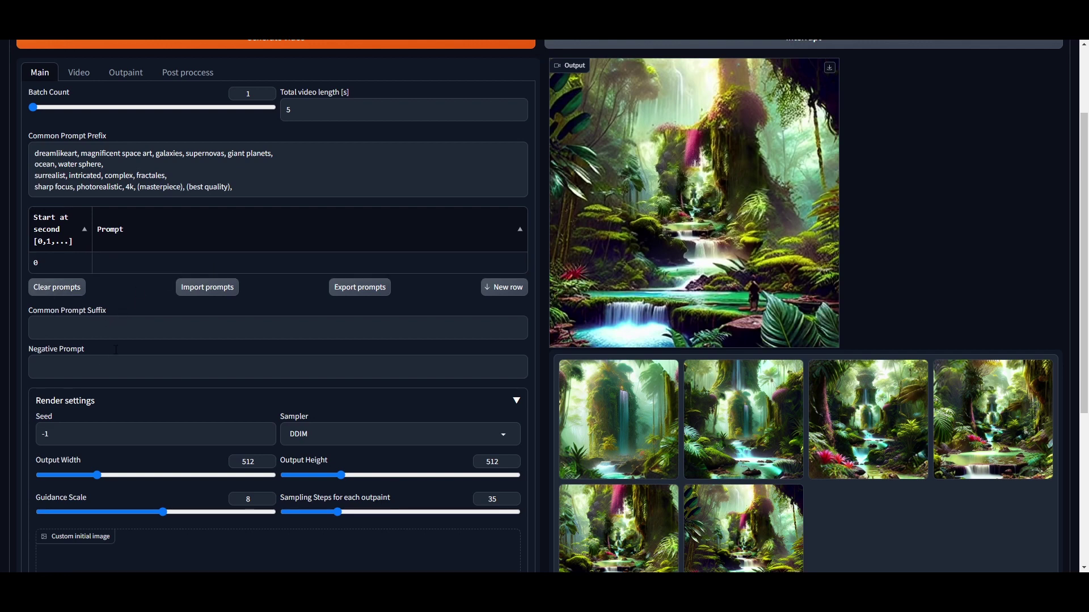
Step: Generate a 5-second infinite zoom video from the space art prefix, leaving the suffix and negative prompt empty
scroll(116, 350, down, 2)
click(97, 252)
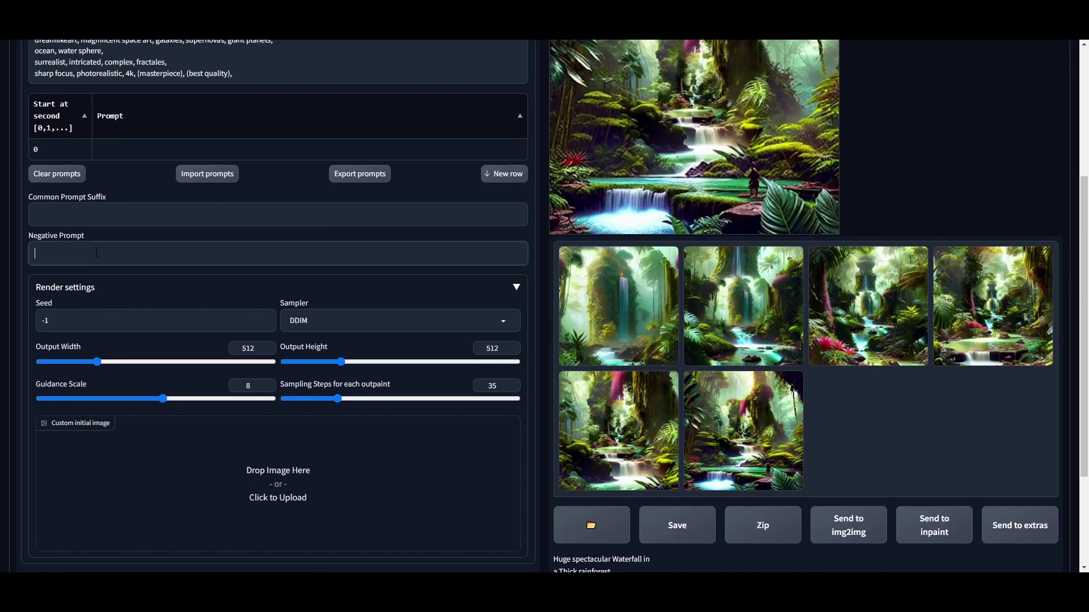
click(197, 270)
scroll(329, 312, up, 1)
scroll(343, 329, up, 3)
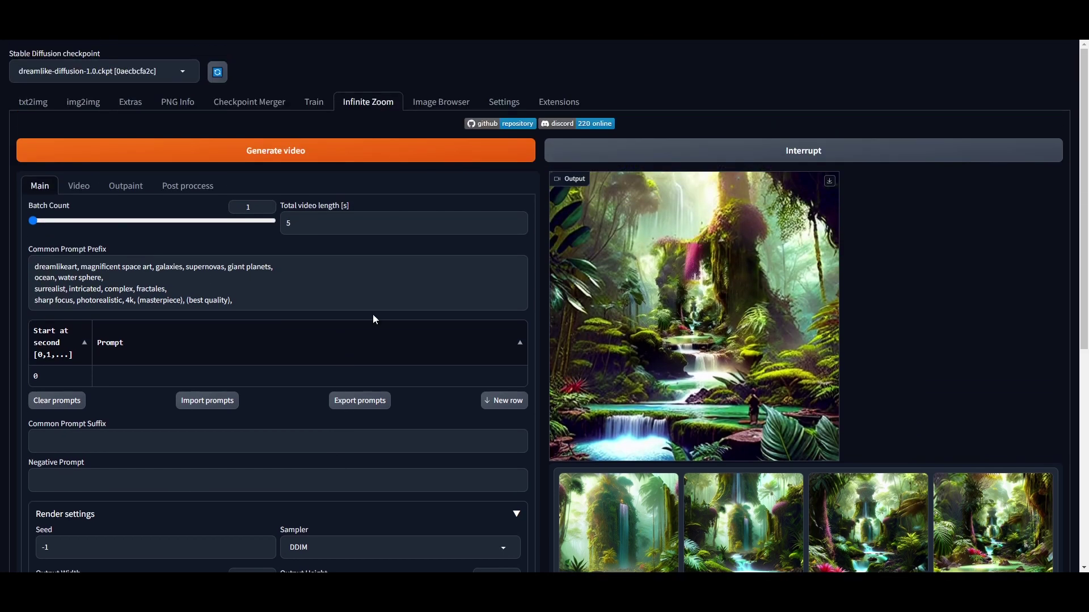
click(448, 163)
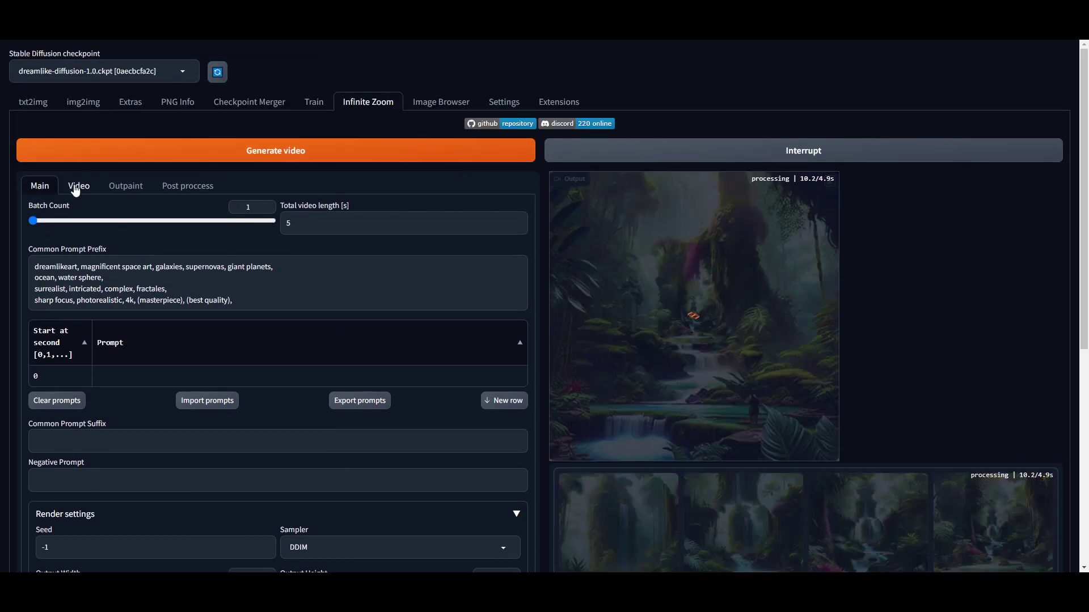
Step: Examine Infinite Zoom's video, outpaint and post-process settings, including the zoom speed range and the available upscalers
click(71, 189)
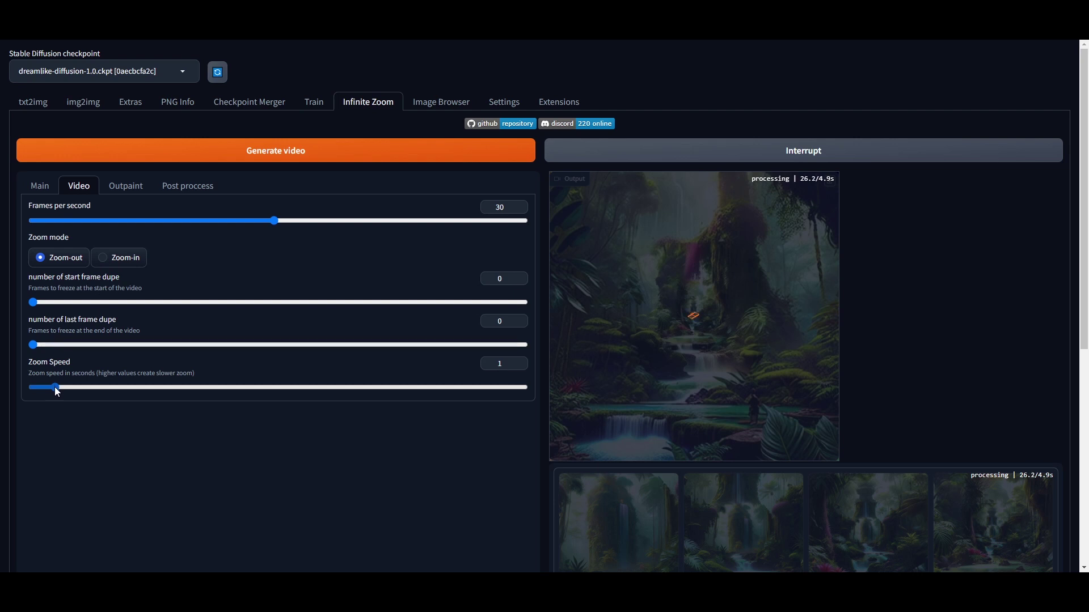
drag(56, 387, 63, 387)
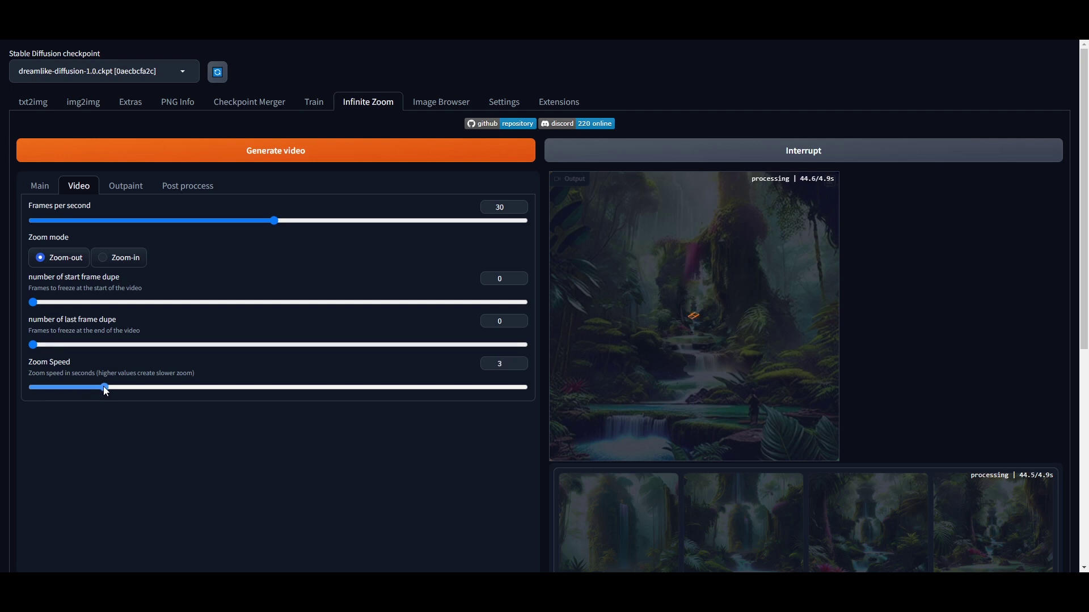
click(117, 188)
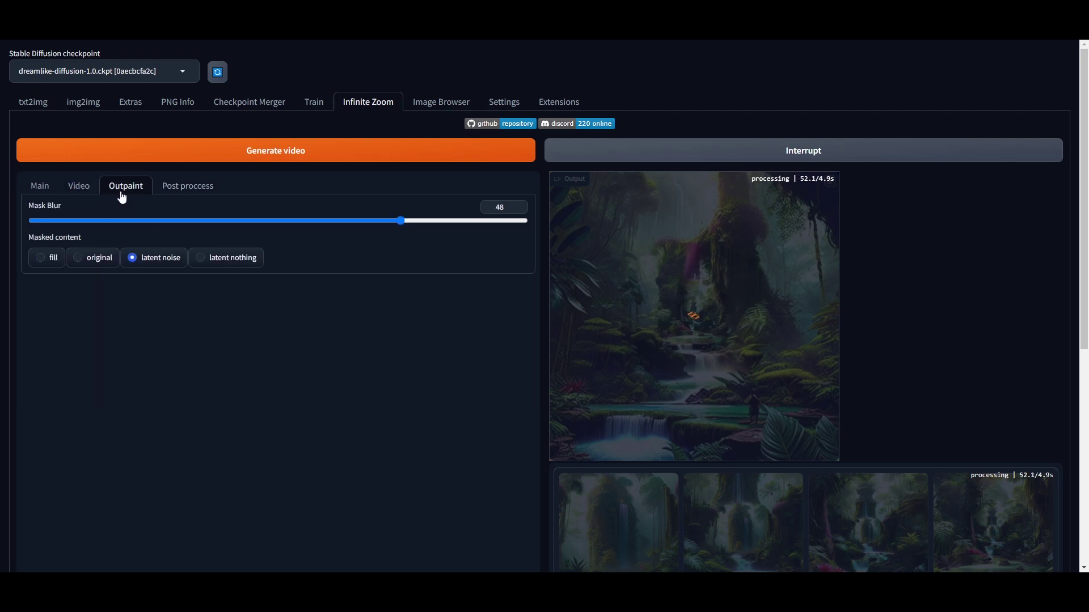
click(181, 190)
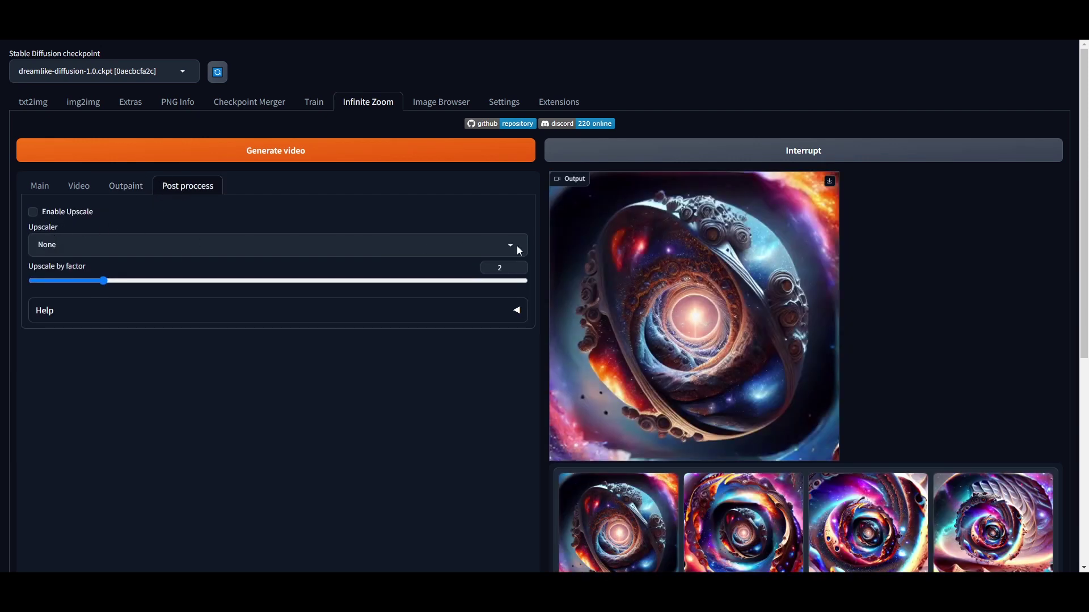
click(517, 248)
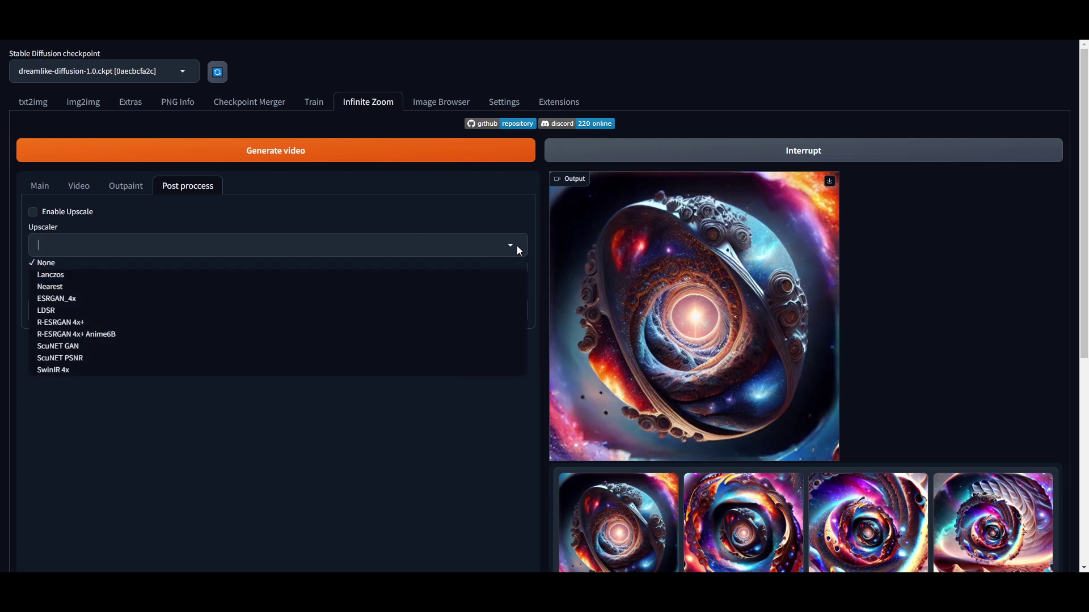
click(287, 214)
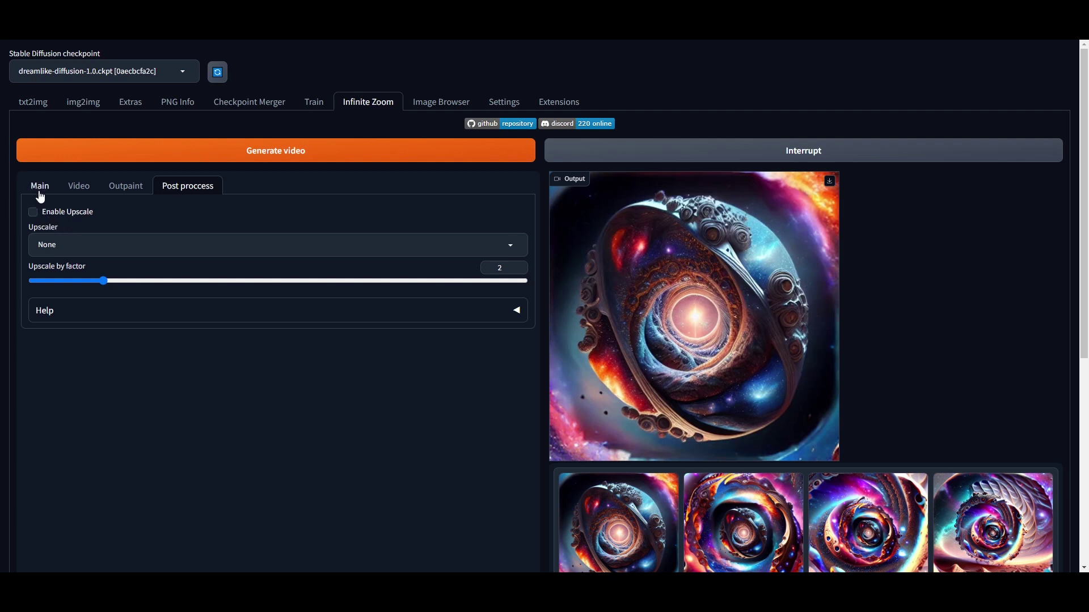
click(79, 187)
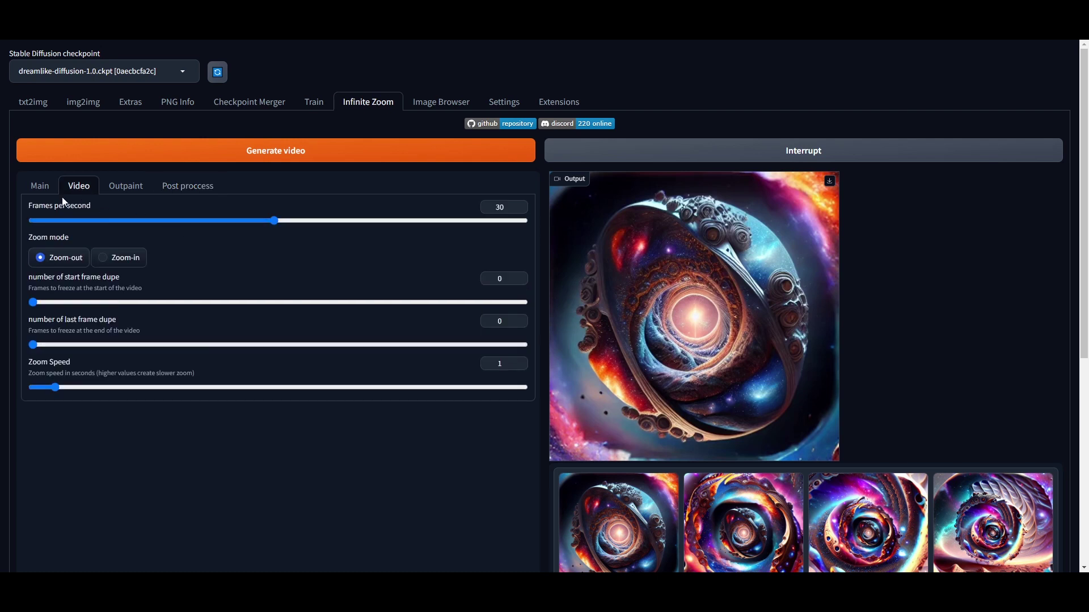
click(170, 188)
click(121, 245)
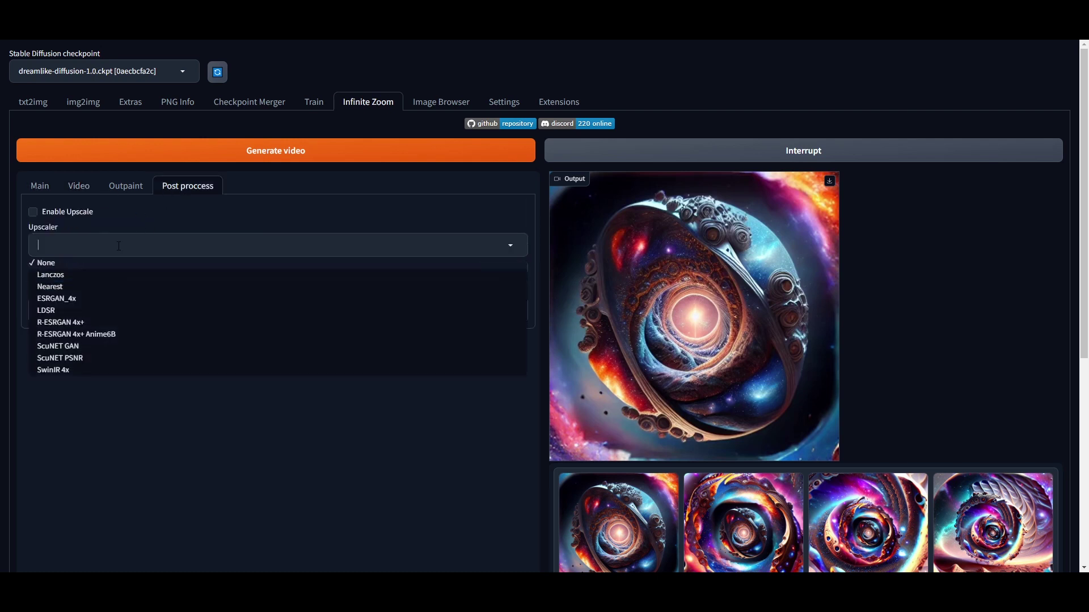
click(227, 199)
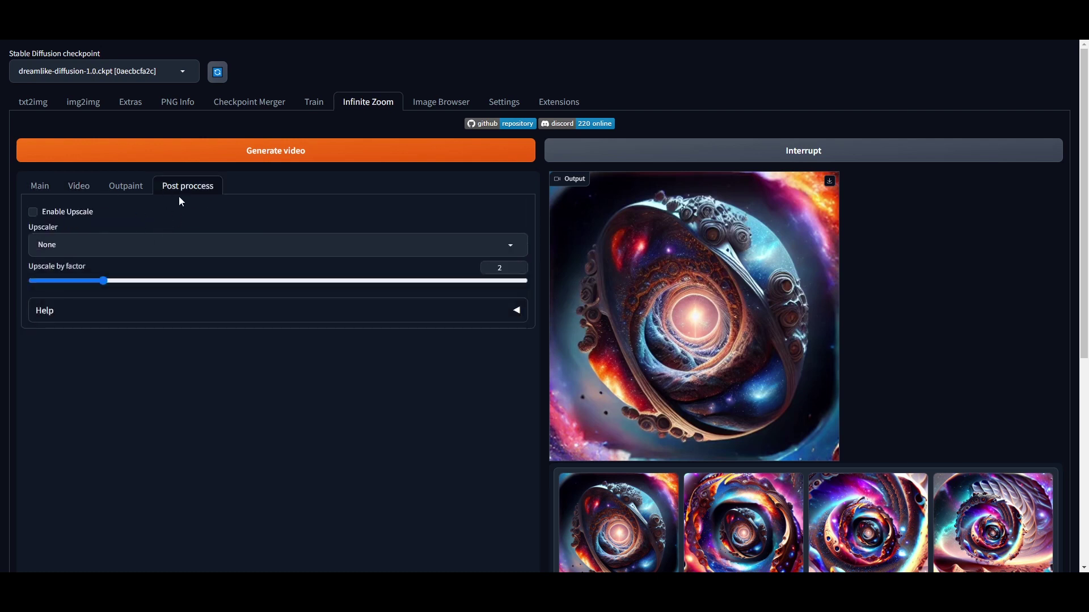
Step: Play the generated space zoom video in full screen, and examine its frames and the output size settings
click(43, 185)
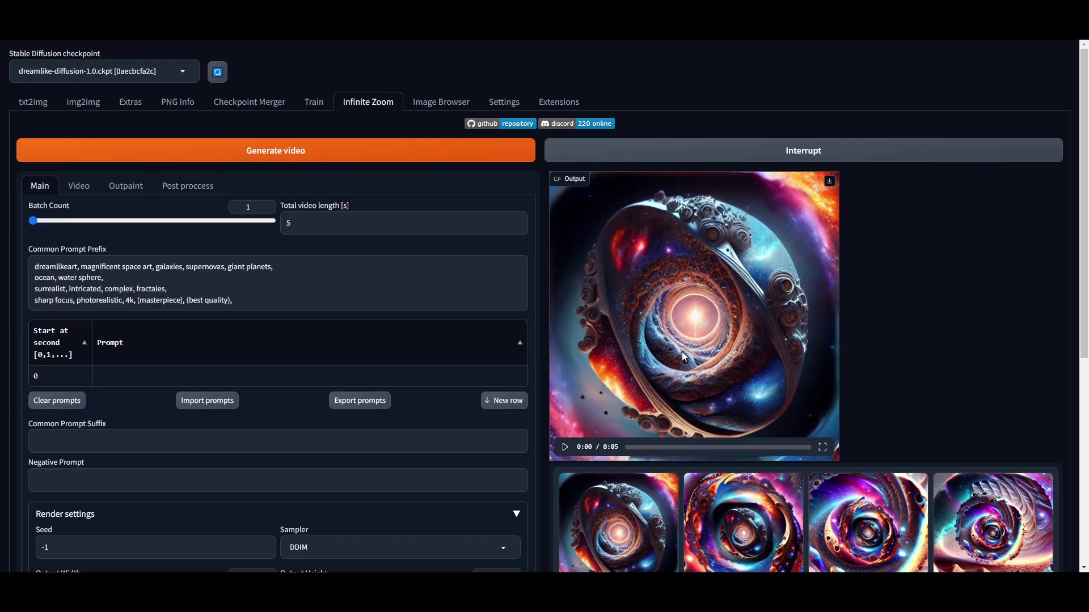
click(565, 447)
click(823, 447)
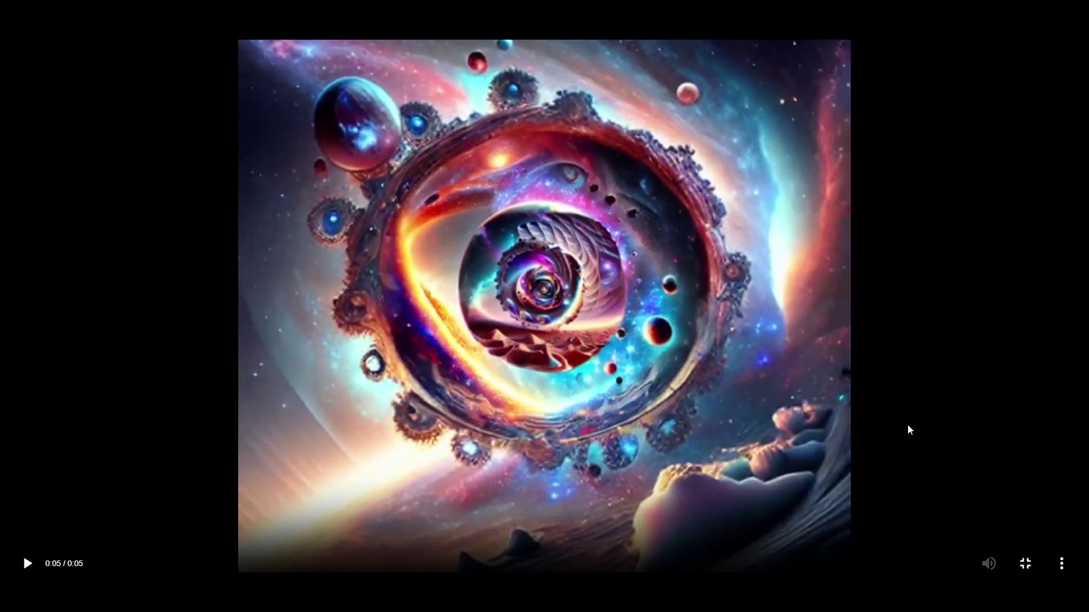
click(1025, 564)
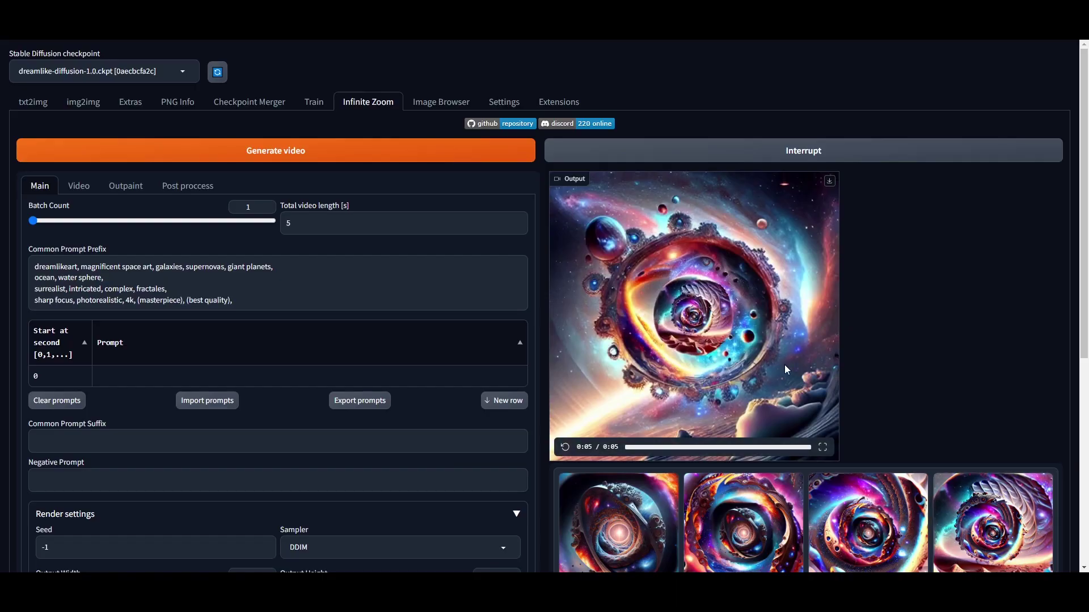
click(823, 447)
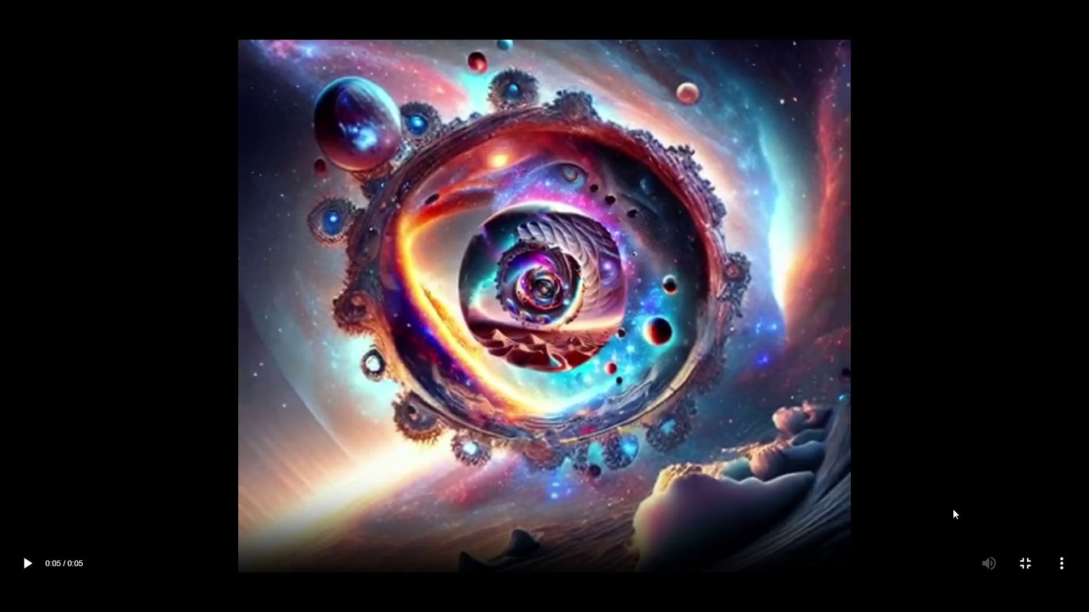
click(1024, 563)
scroll(644, 417, down, 5)
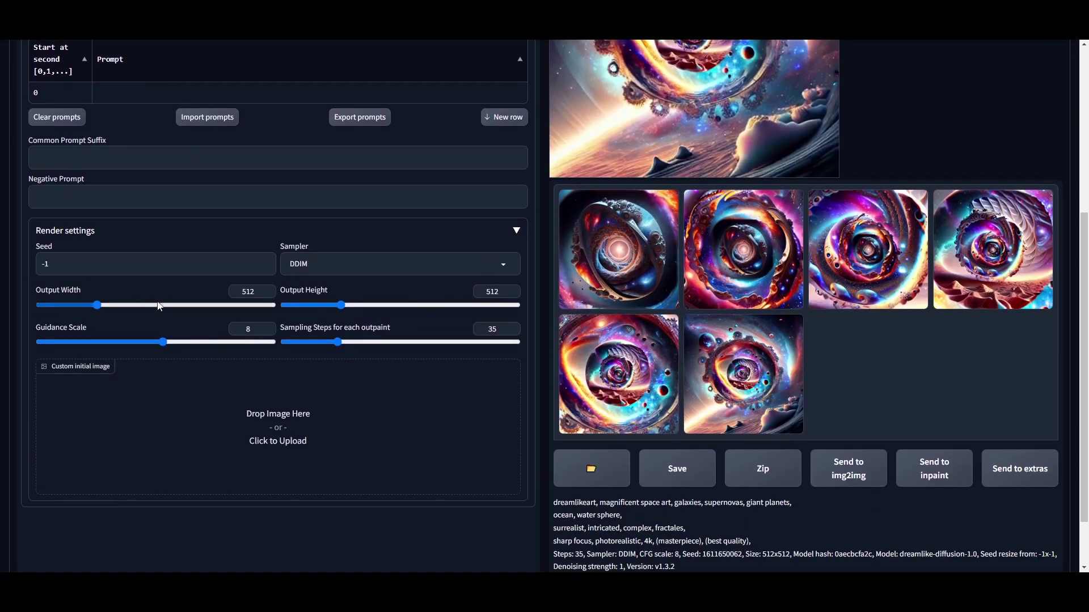
mouse_move(99, 305)
mouse_down()
mouse_move(156, 305)
mouse_move(98, 308)
mouse_up()
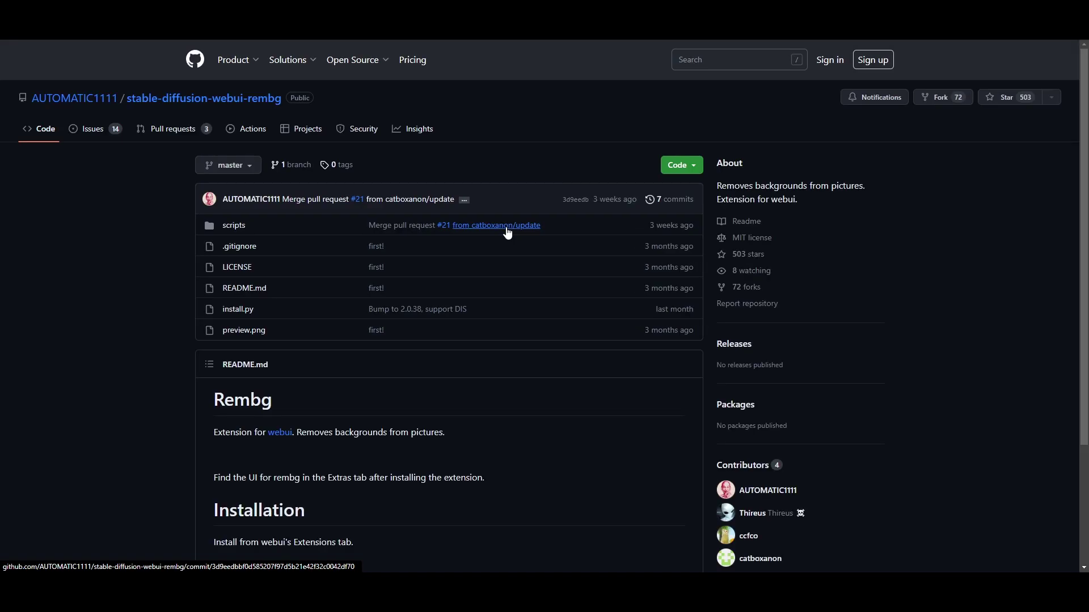
Step: Read the GitHub page of the stable-diffusion-webui-rembg extension, including its example image and installation notes
scroll(118, 267, down, 6)
scroll(117, 268, down, 1)
scroll(117, 264, up, 4)
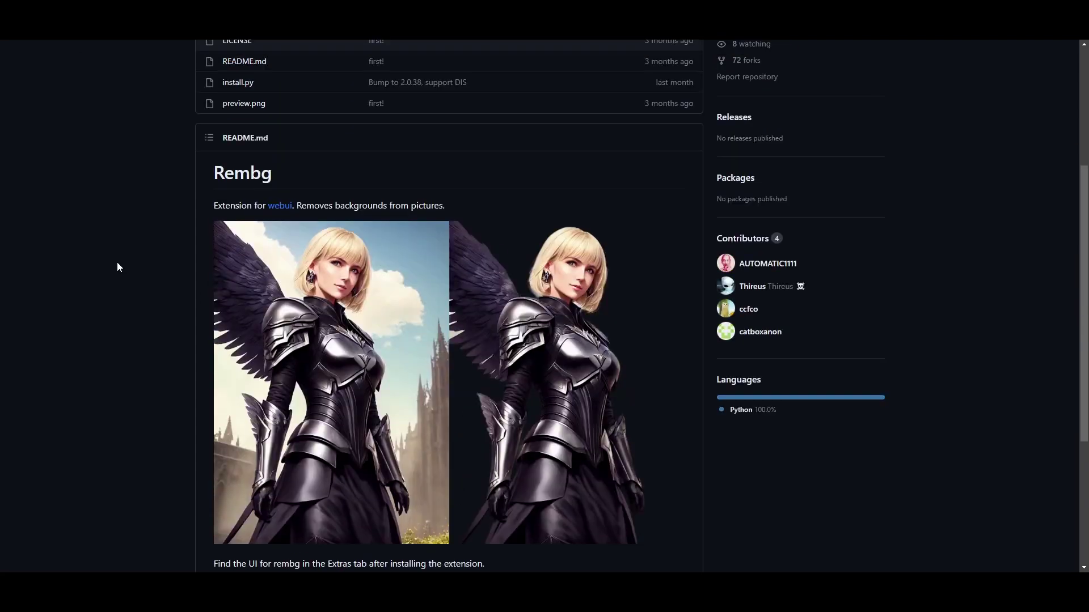
scroll(117, 267, down, 4)
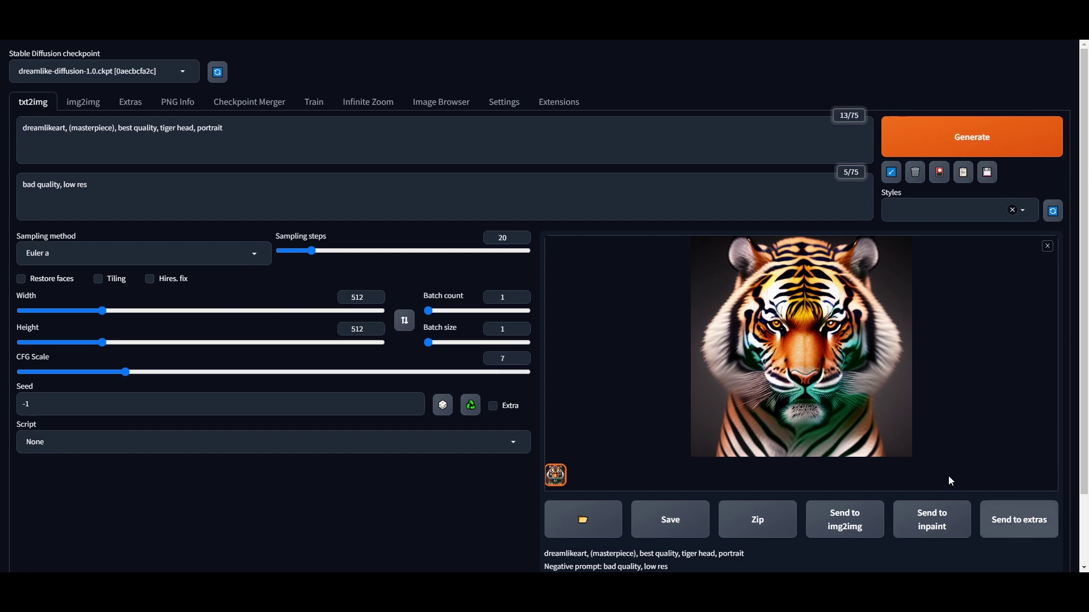
Step: Send the generated tiger portrait to Extras and choose isnet-general-use as its background removal model
click(1019, 519)
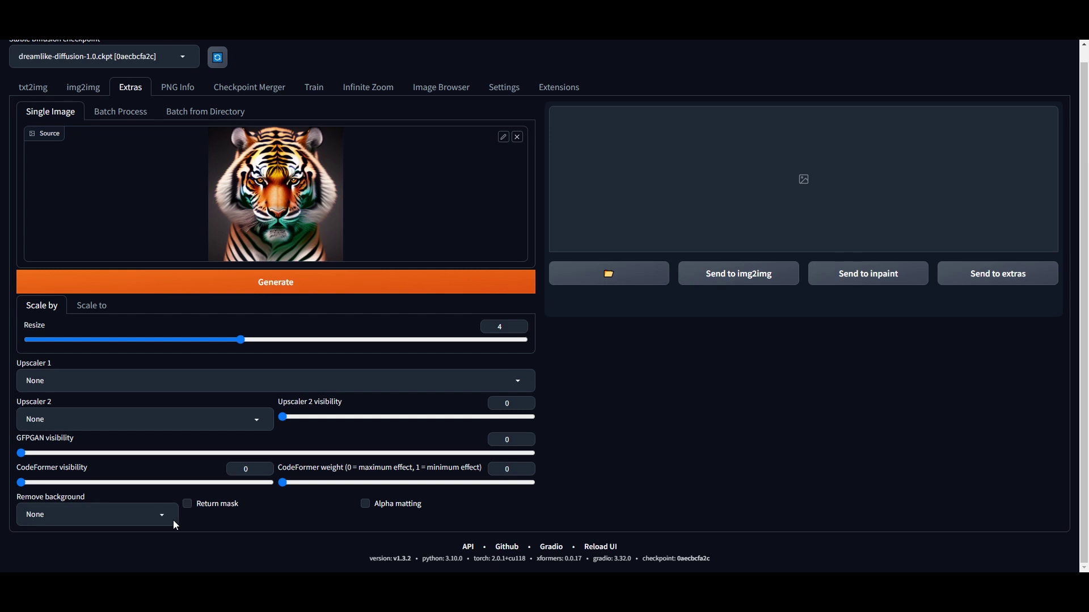
click(169, 515)
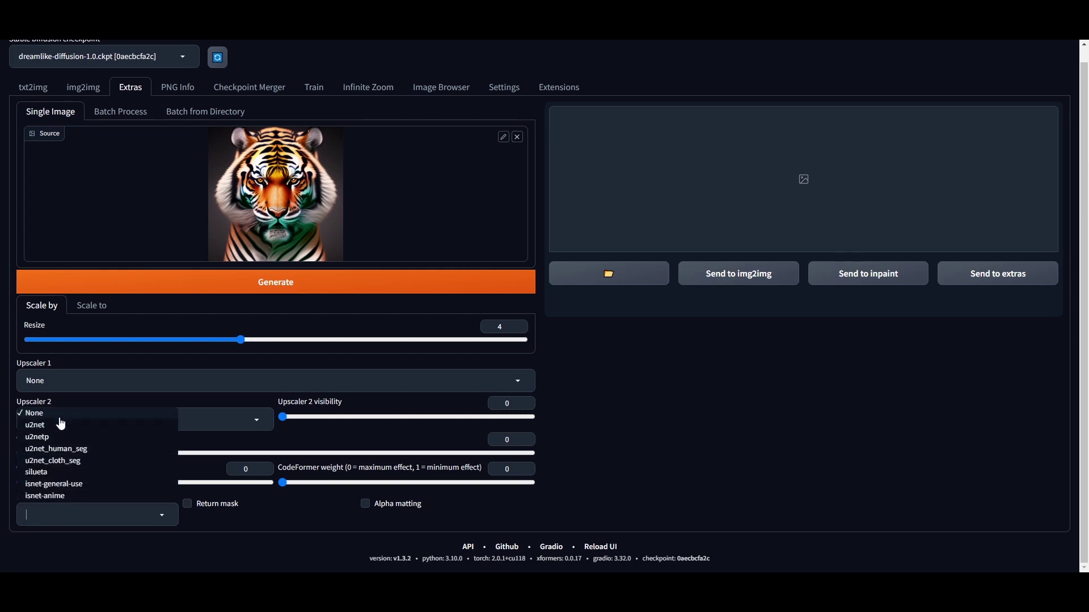
click(65, 485)
Step: Generate the tiger image without its background at Resize 1 with no upscaler, and inspect the result enlarged
click(79, 376)
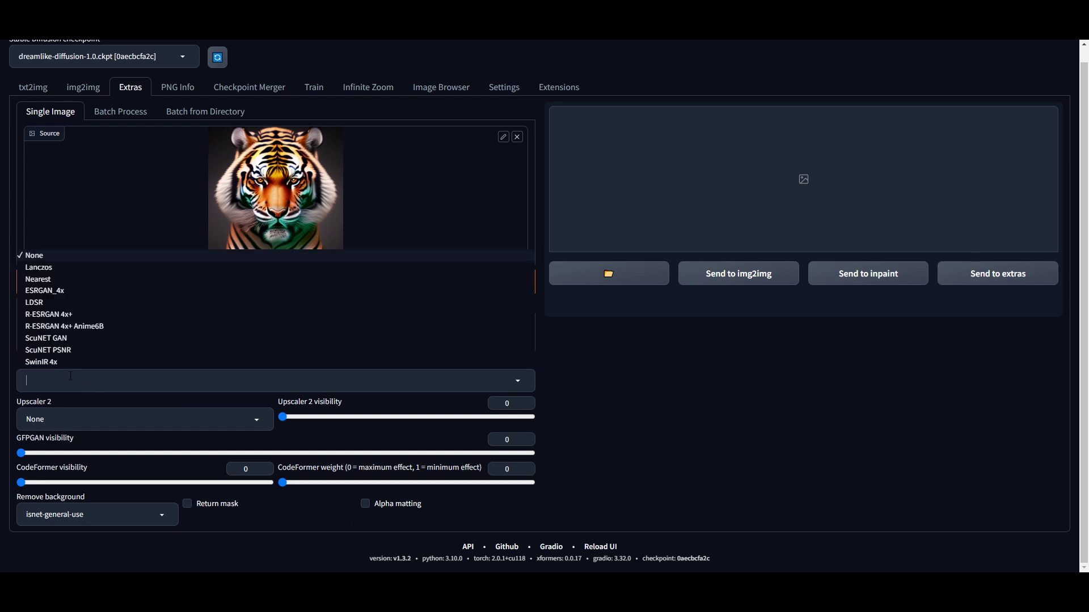
click(570, 393)
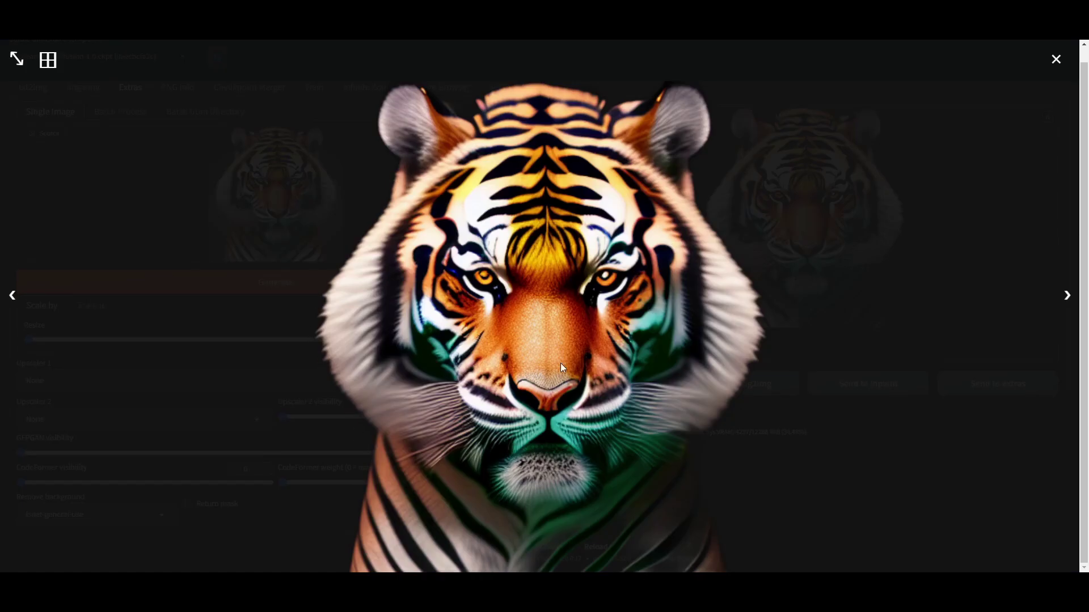
click(702, 315)
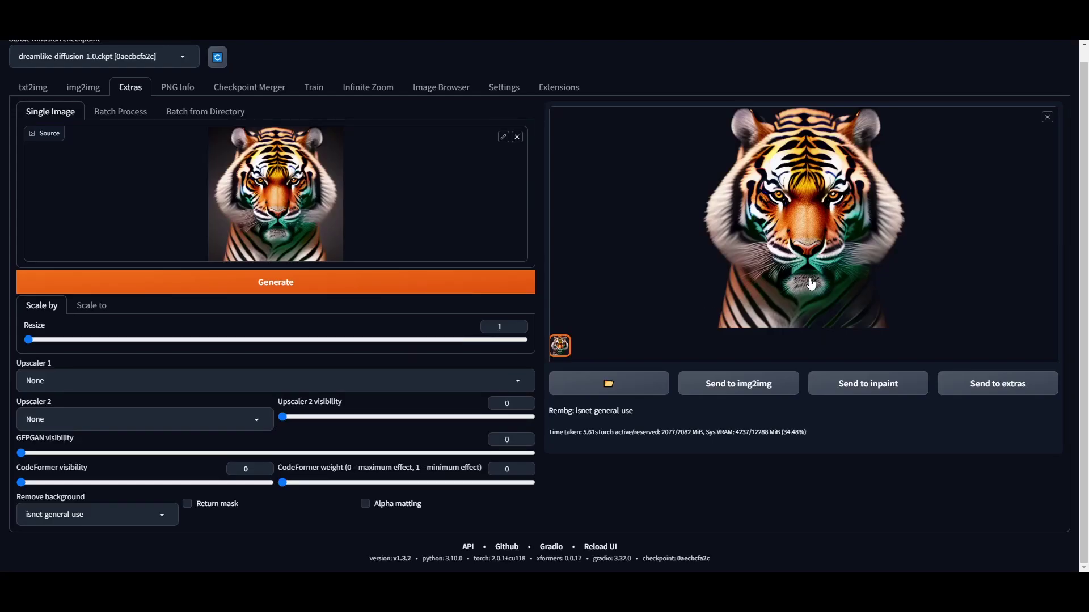